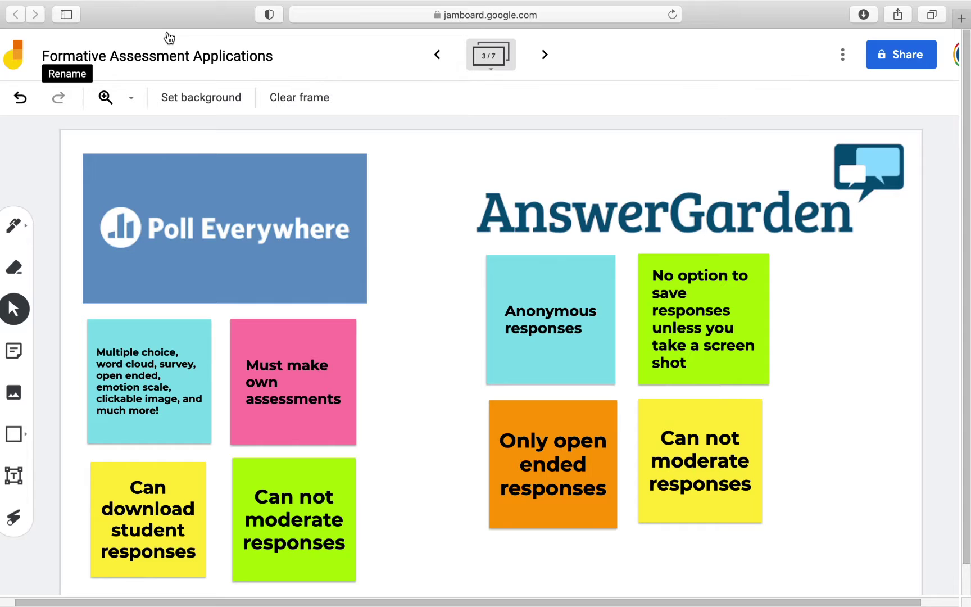
Take the Jamboard comparison frame out of full screen so Poll Everywhere shows behind it.
mouse_move(49, 3)
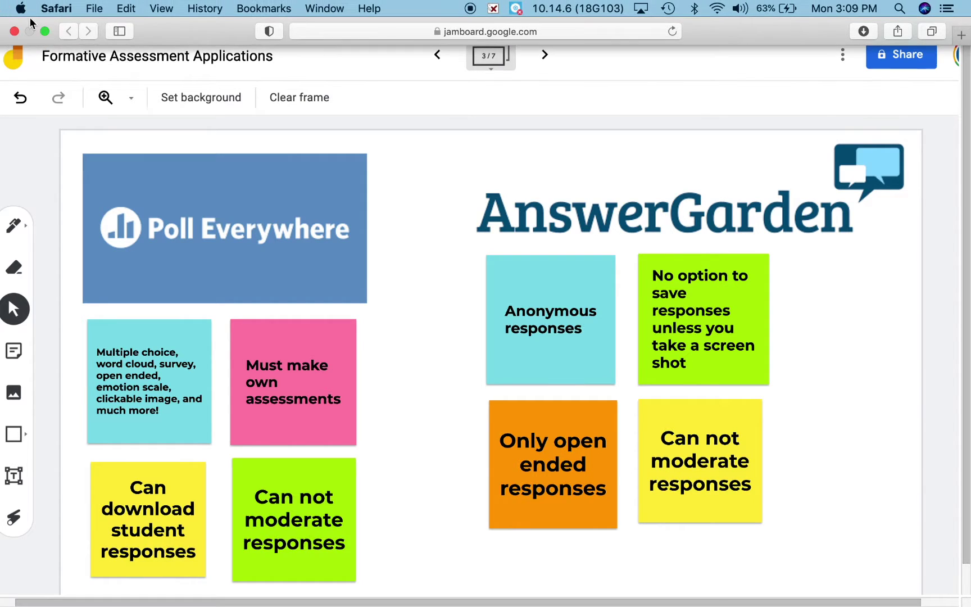
click(49, 30)
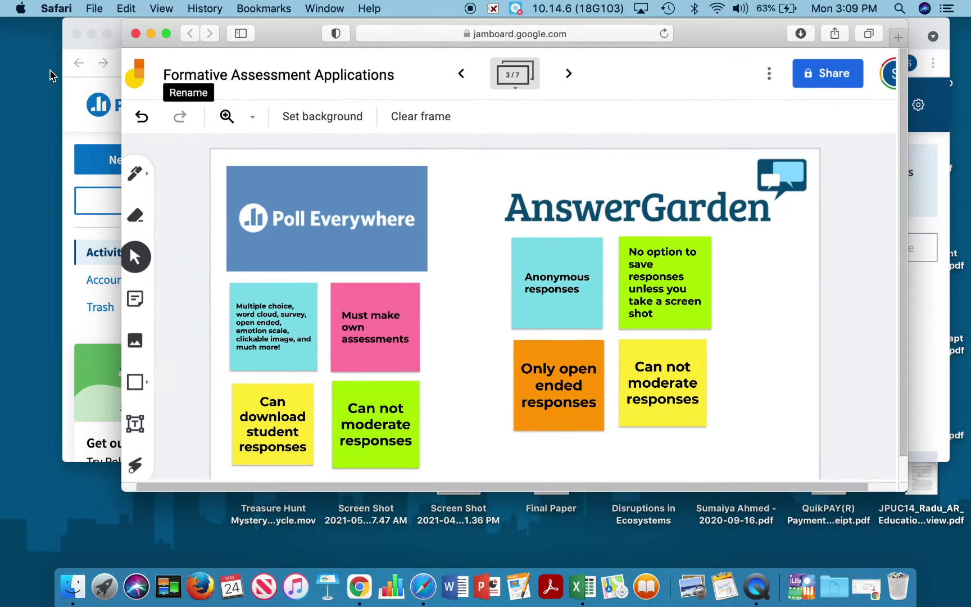
Bring the Poll Everywhere window forward, maximize it, and scroll through the eight Default activities.
click(67, 221)
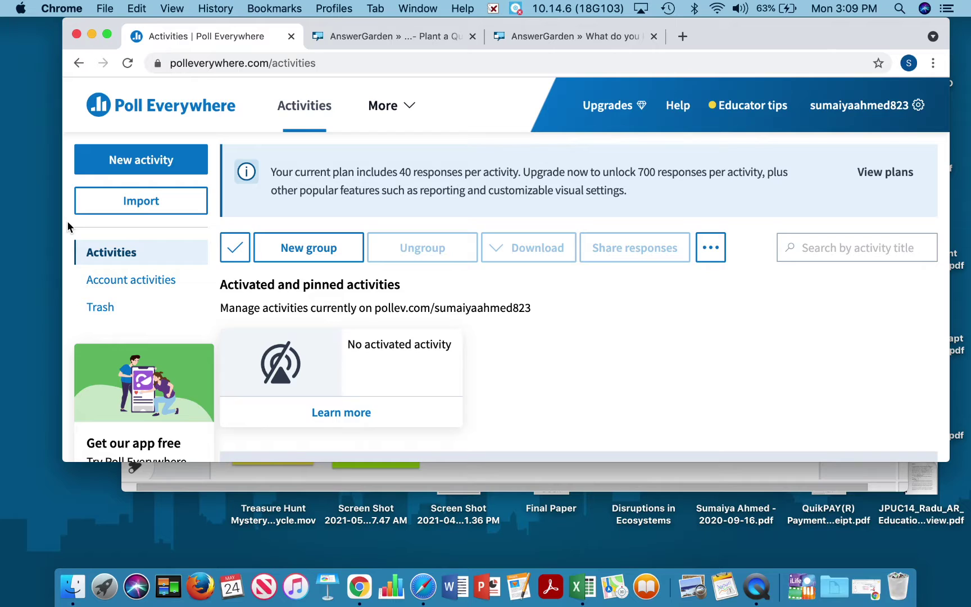
click(108, 36)
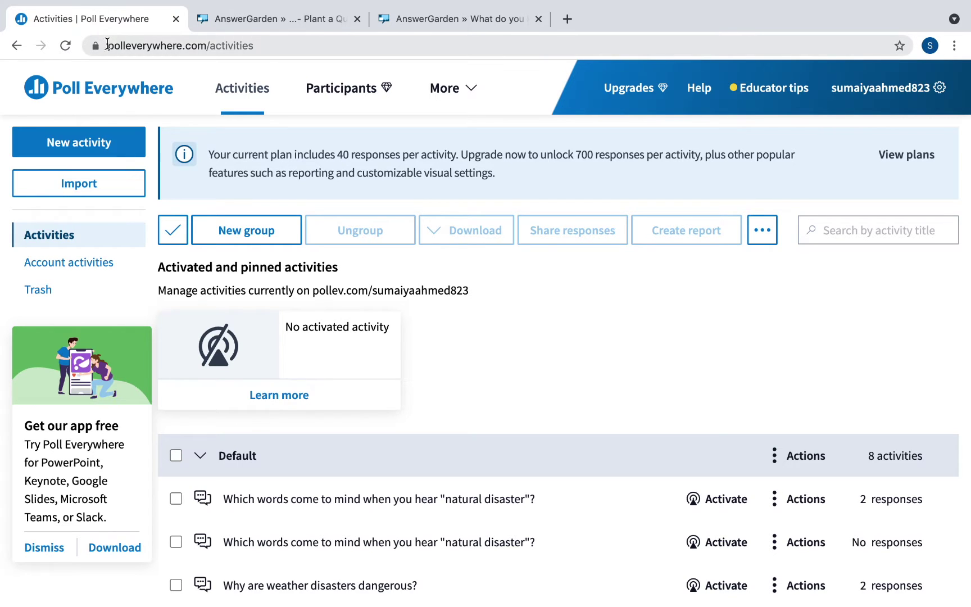
scroll(354, 430, down, 2)
scroll(354, 435, down, 3)
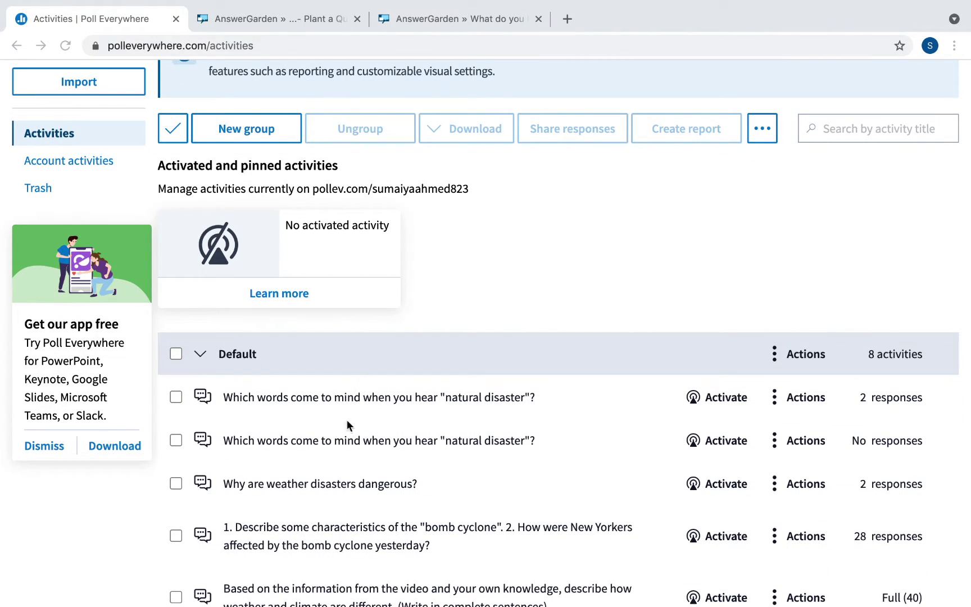
scroll(381, 466, up, 4)
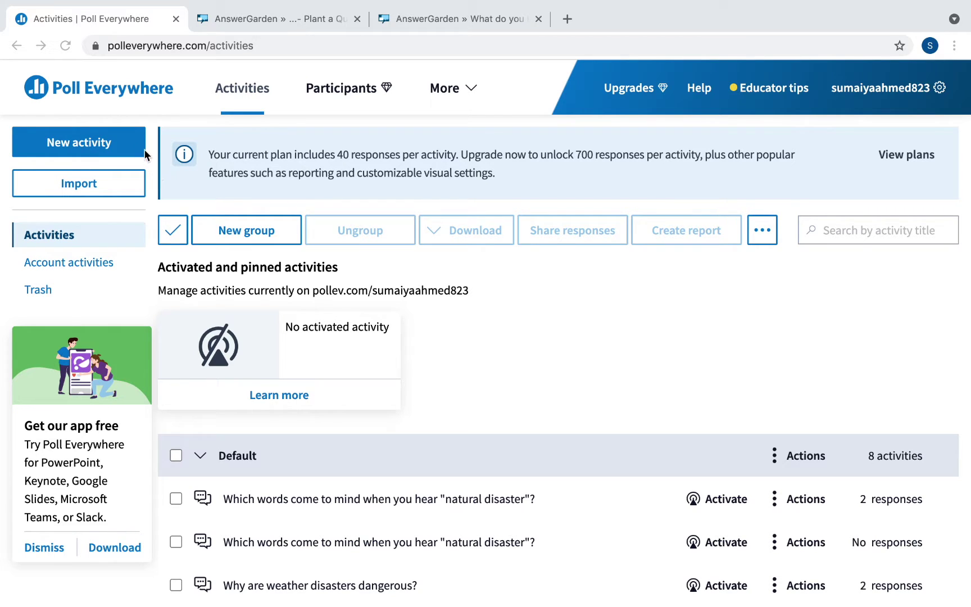
Start a new activity and switch its type from Word cloud to Q&A.
click(118, 143)
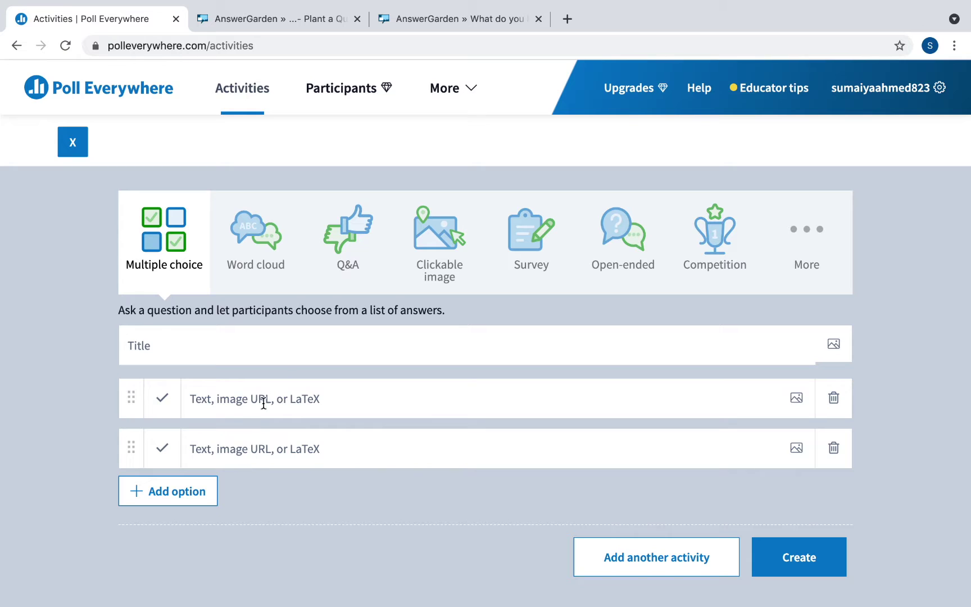
click(264, 246)
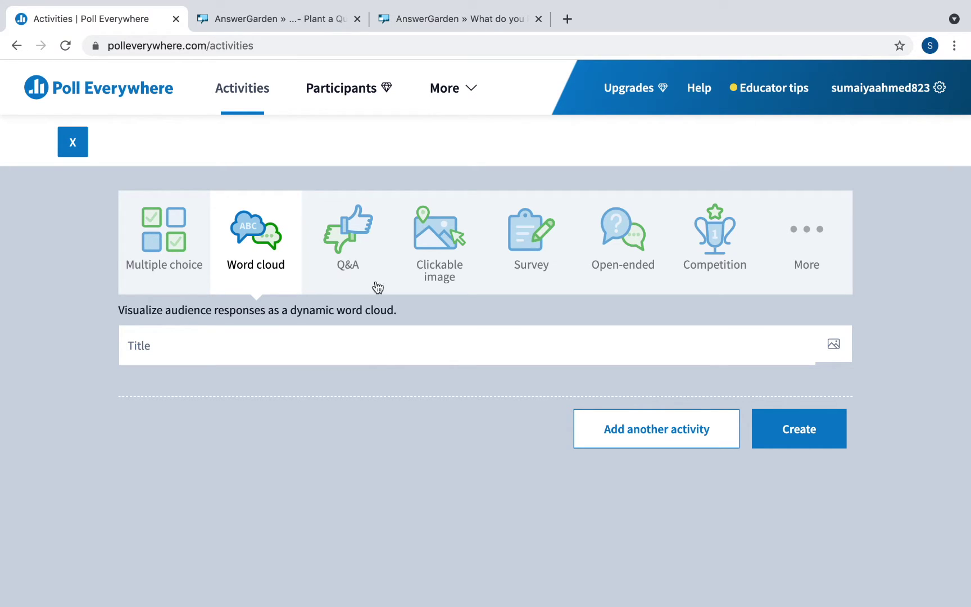
click(365, 254)
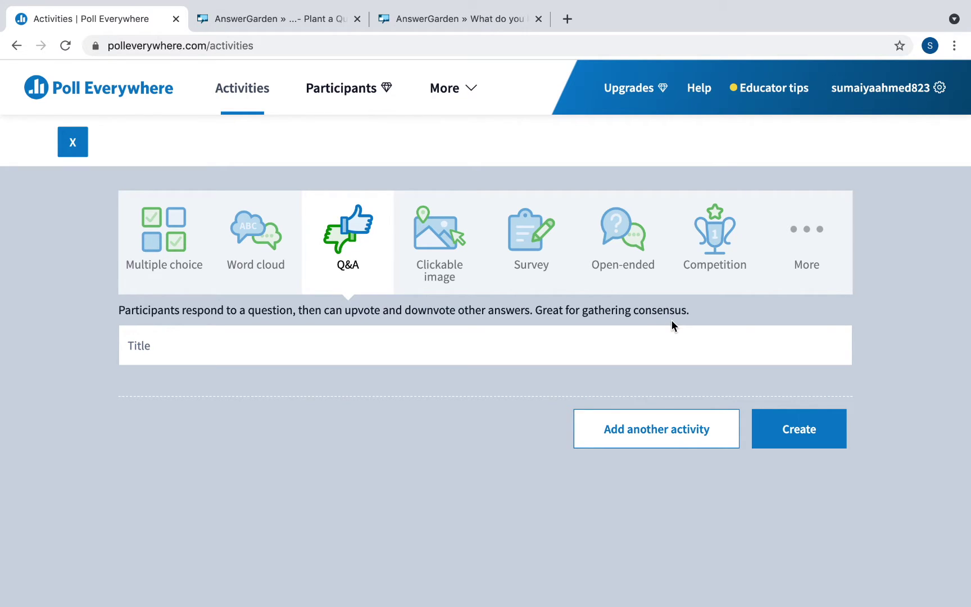
Switch the activity to Clickable image and pick the human-body-systems anatomy template picture.
click(433, 250)
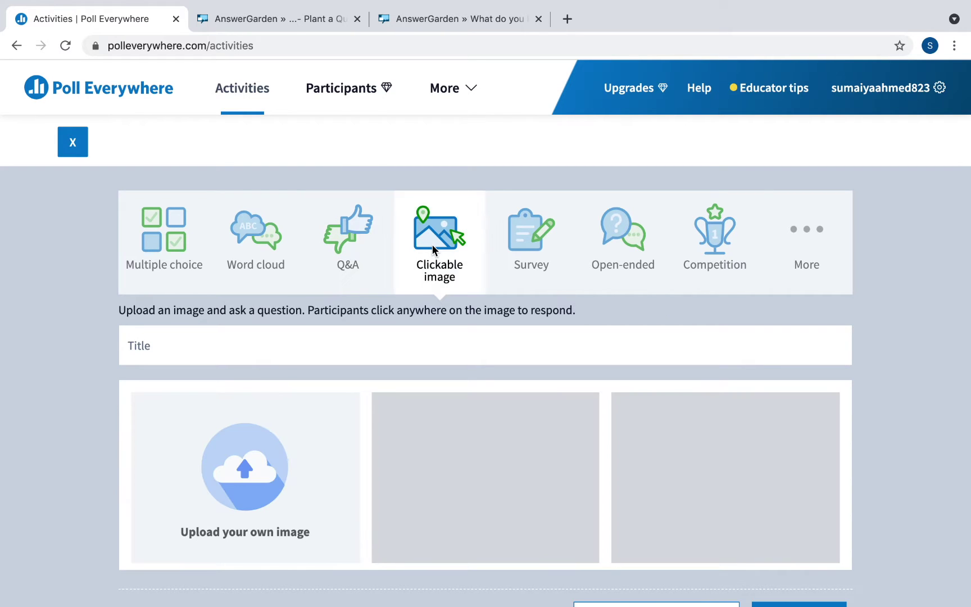
scroll(444, 344, down, 1)
scroll(444, 344, down, 1)
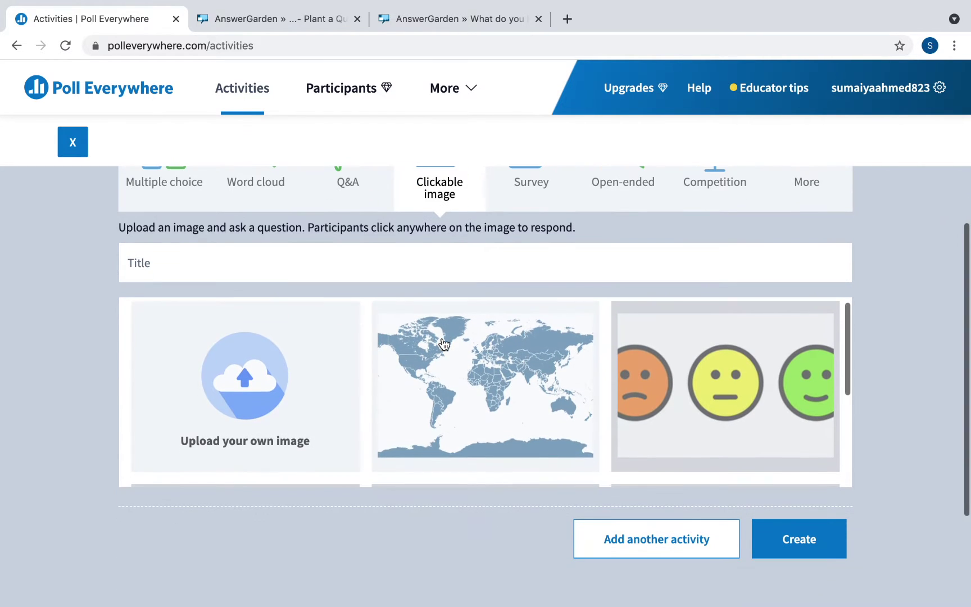
scroll(444, 347, down, 3)
scroll(443, 348, down, 1)
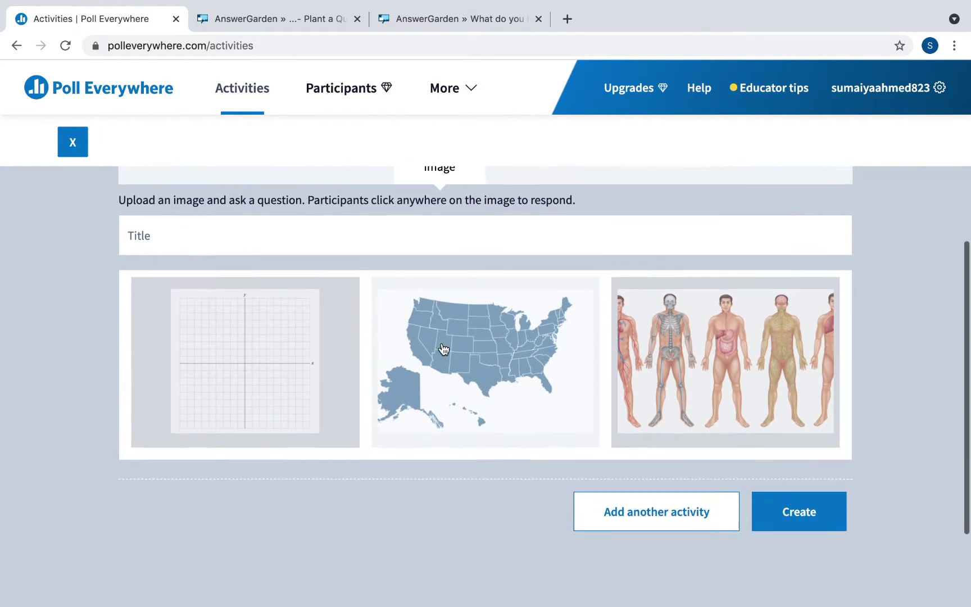
scroll(443, 349, up, 1)
scroll(444, 349, down, 1)
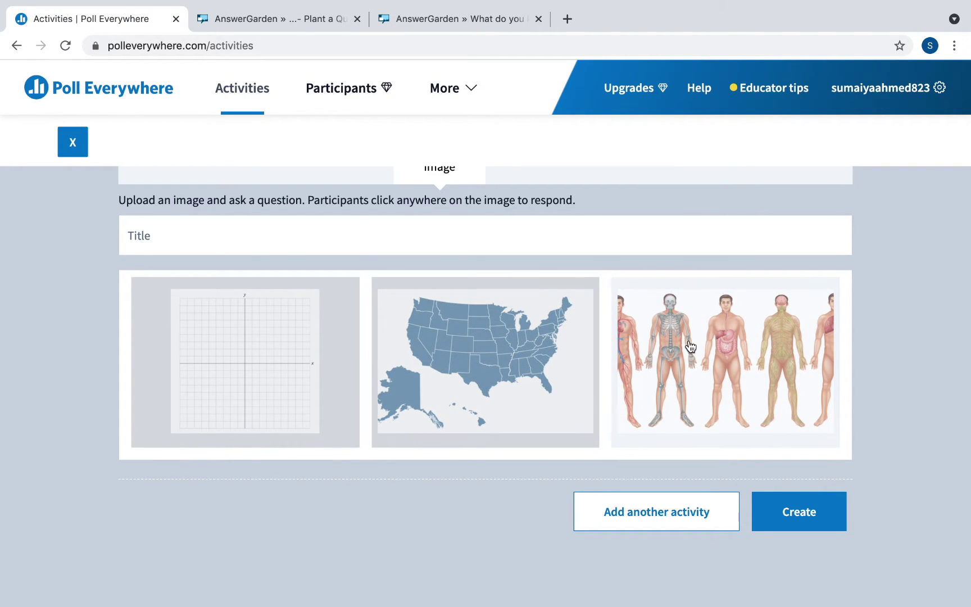
click(690, 345)
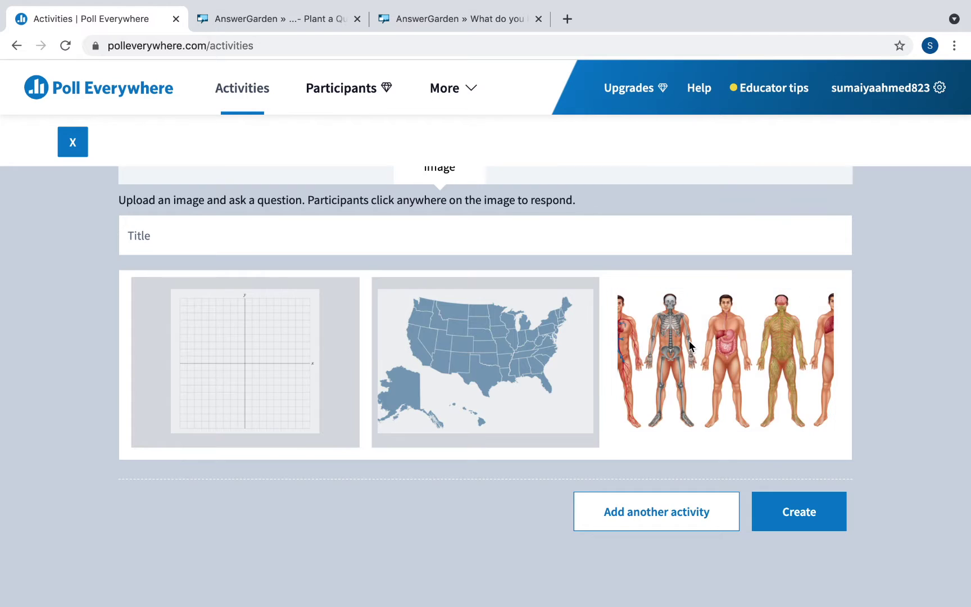
scroll(690, 346, down, 1)
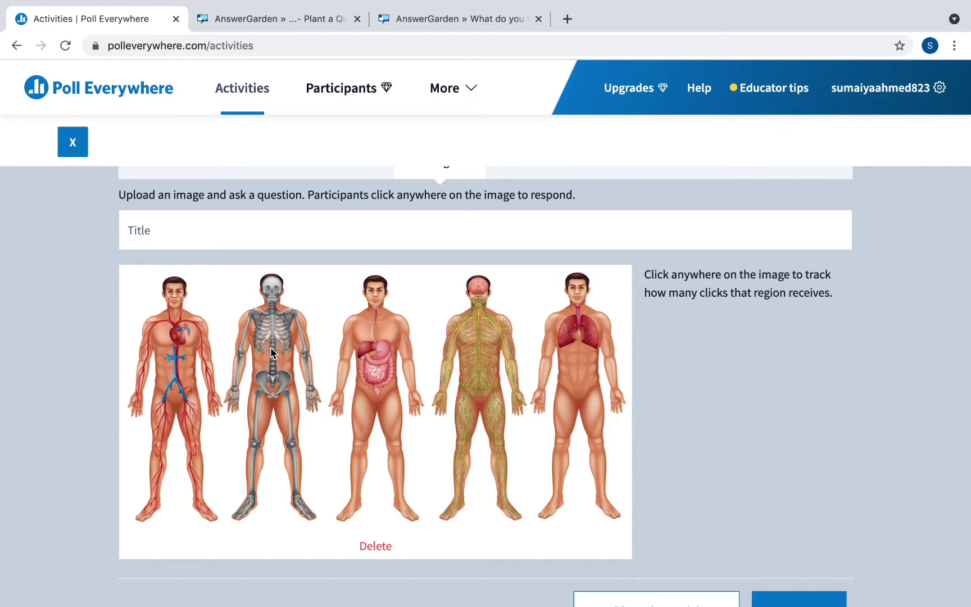
scroll(530, 395, up, 3)
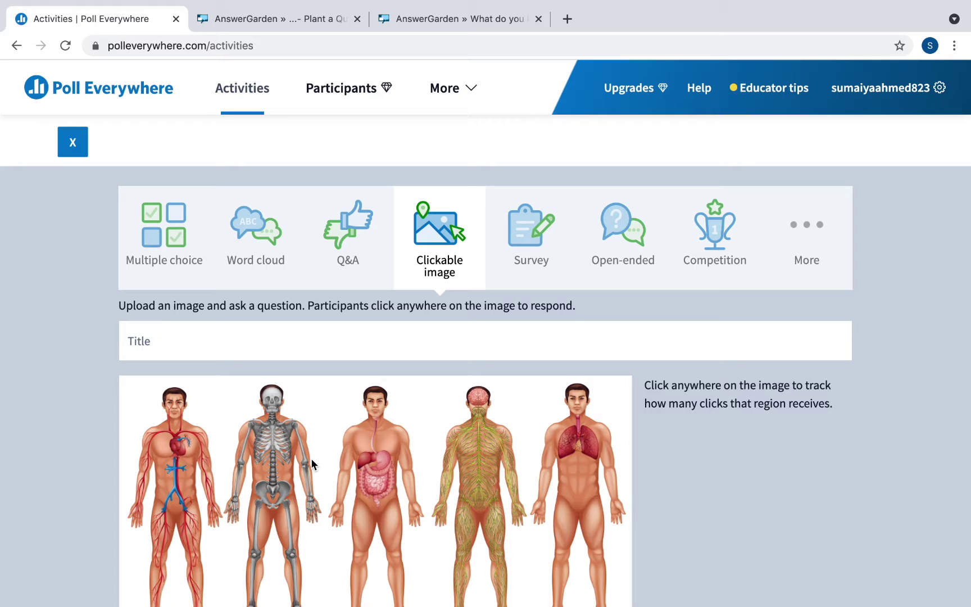
Cycle the type through Survey and Open-ended to Competition, then reveal the extra activity types.
click(539, 234)
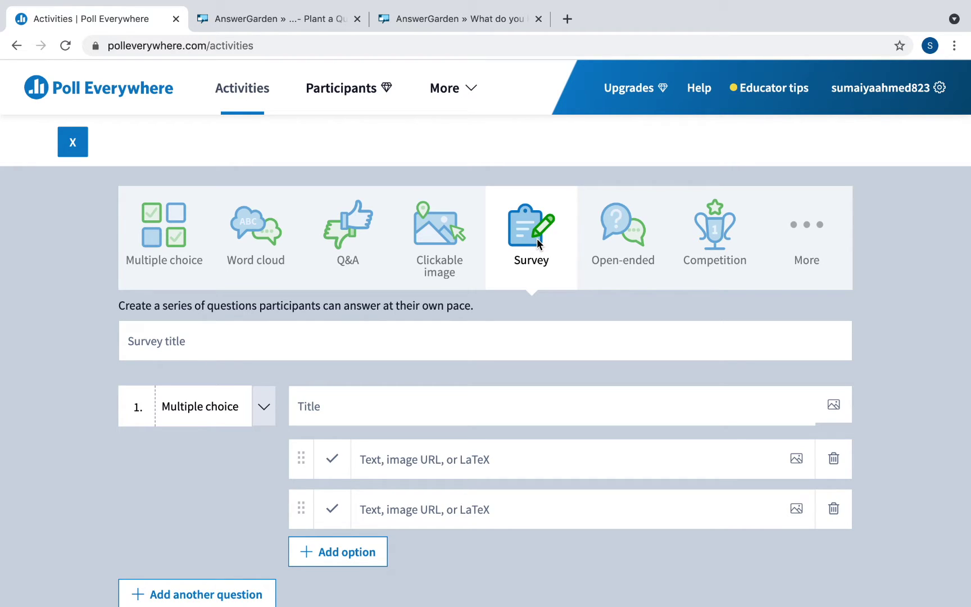
click(614, 220)
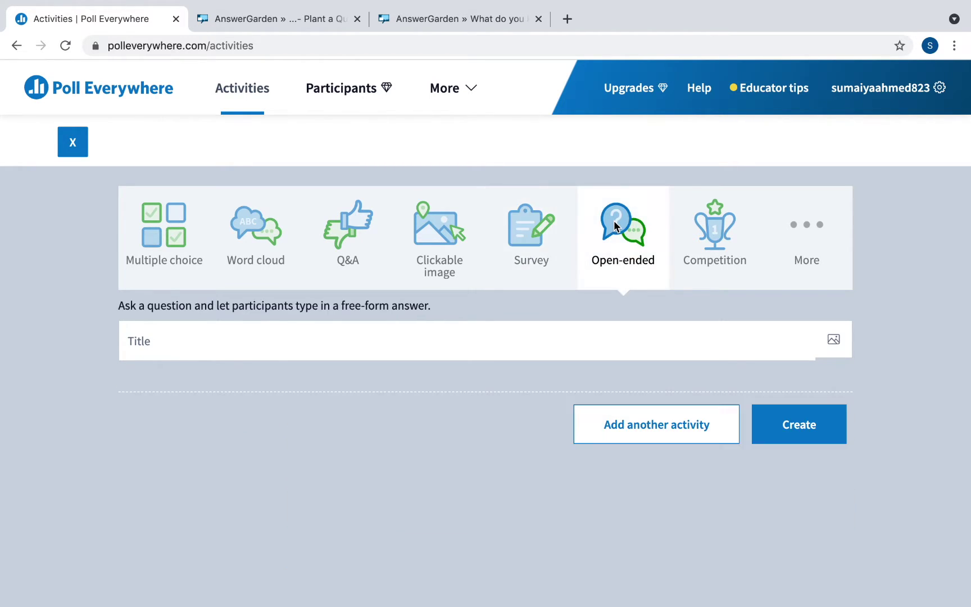
click(731, 221)
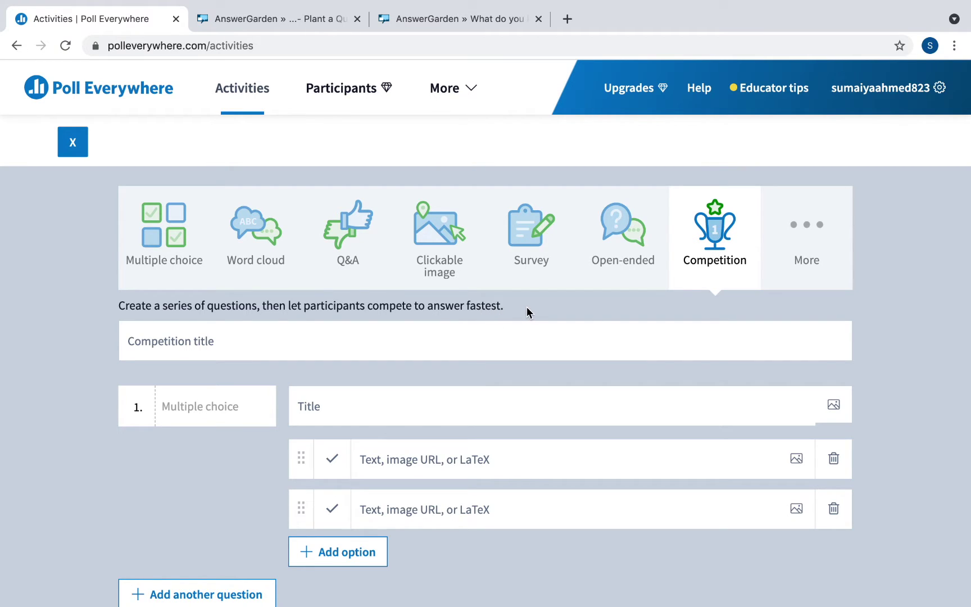
click(815, 227)
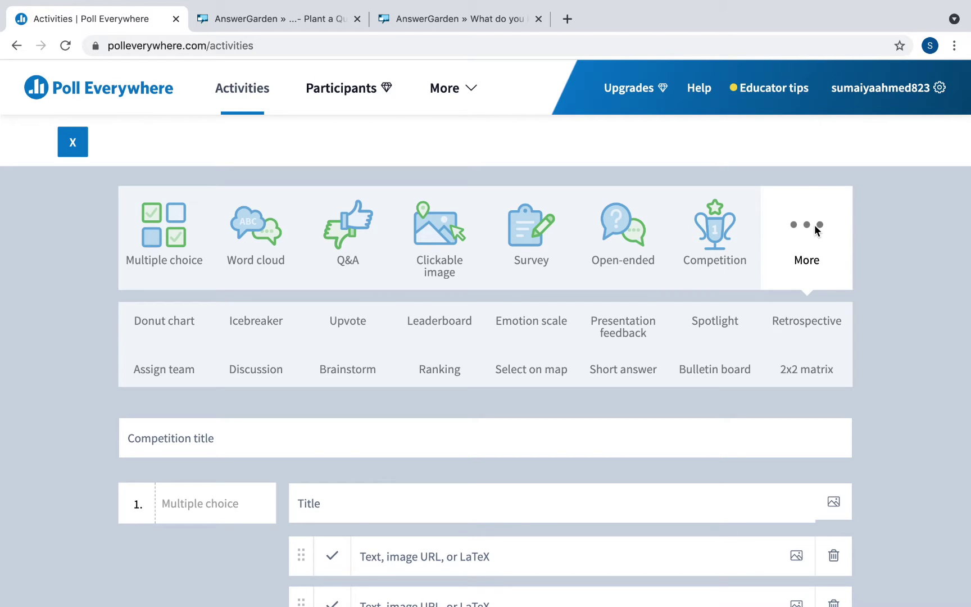
Preview the Icebreaker, Emotion scale and Select on map activity types.
scroll(880, 239, down, 2)
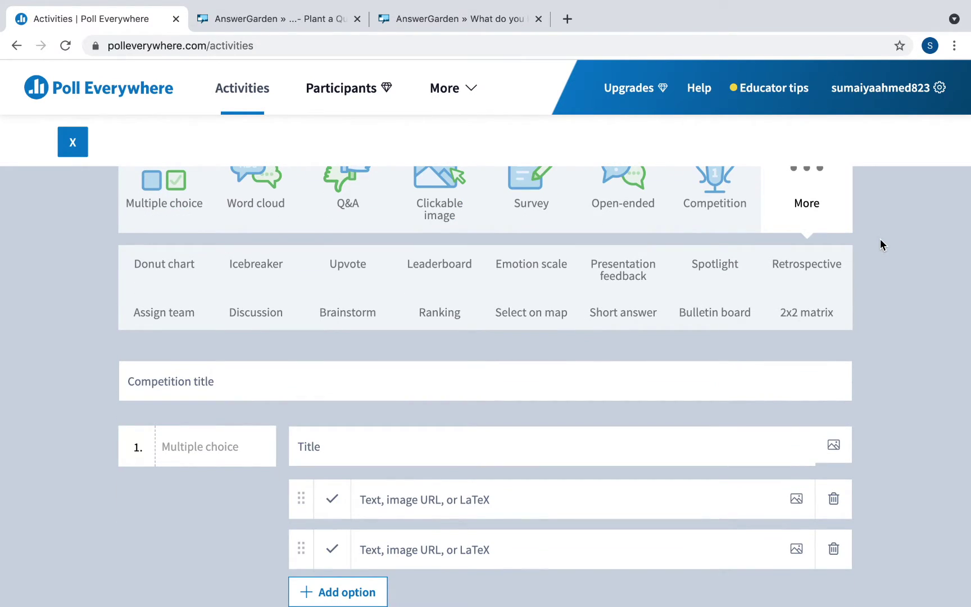
click(243, 262)
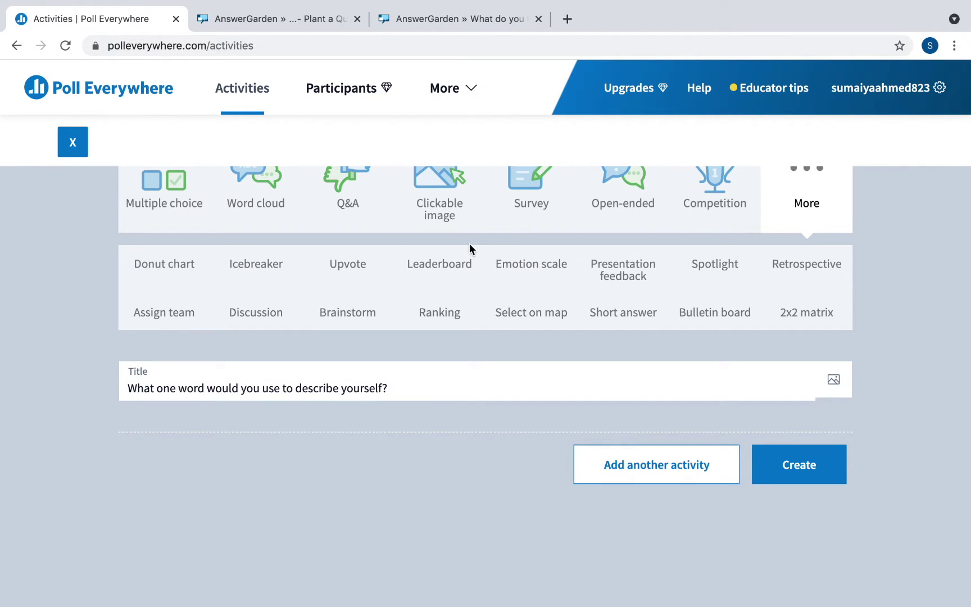
click(541, 273)
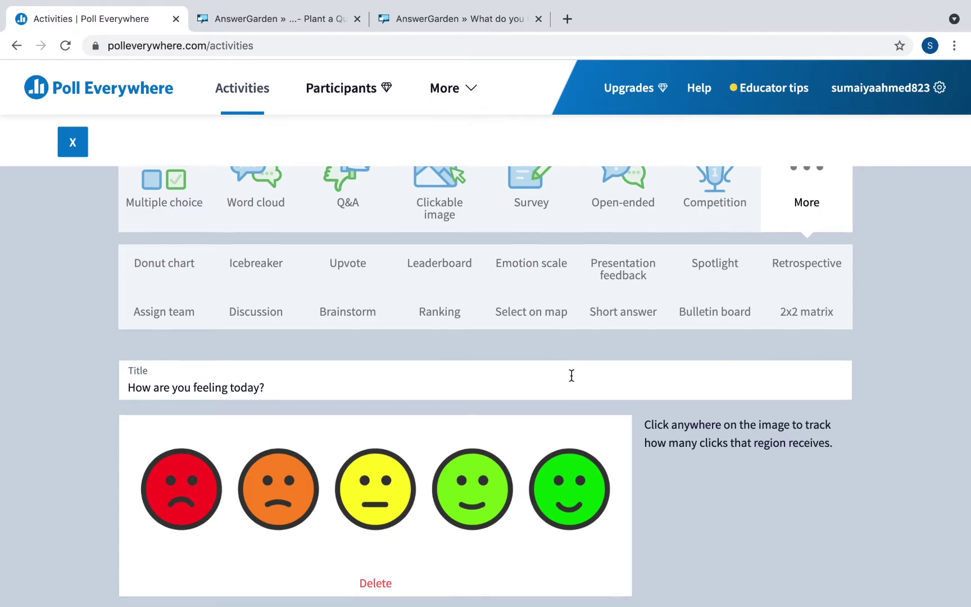
scroll(570, 374, down, 1)
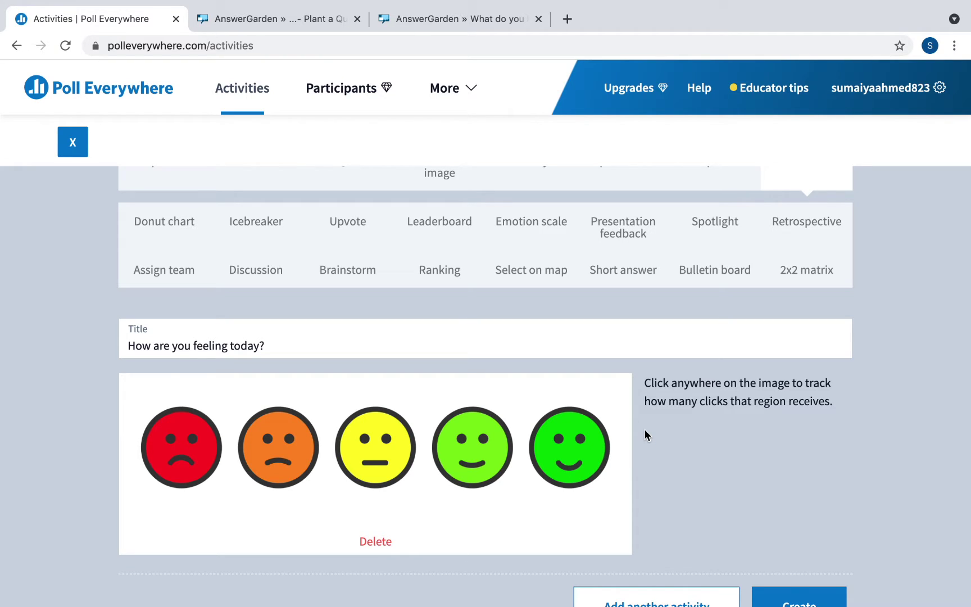
click(502, 268)
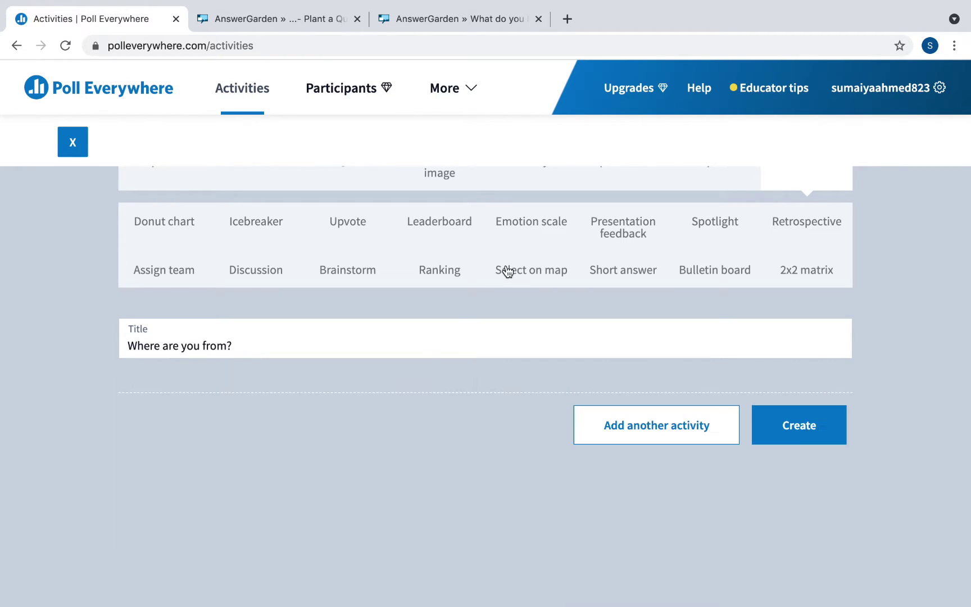
Preview Brainstorm, then Retrospective, titled 'How did we do this week? What did we learn?'.
scroll(521, 388, down, 7)
scroll(522, 387, up, 4)
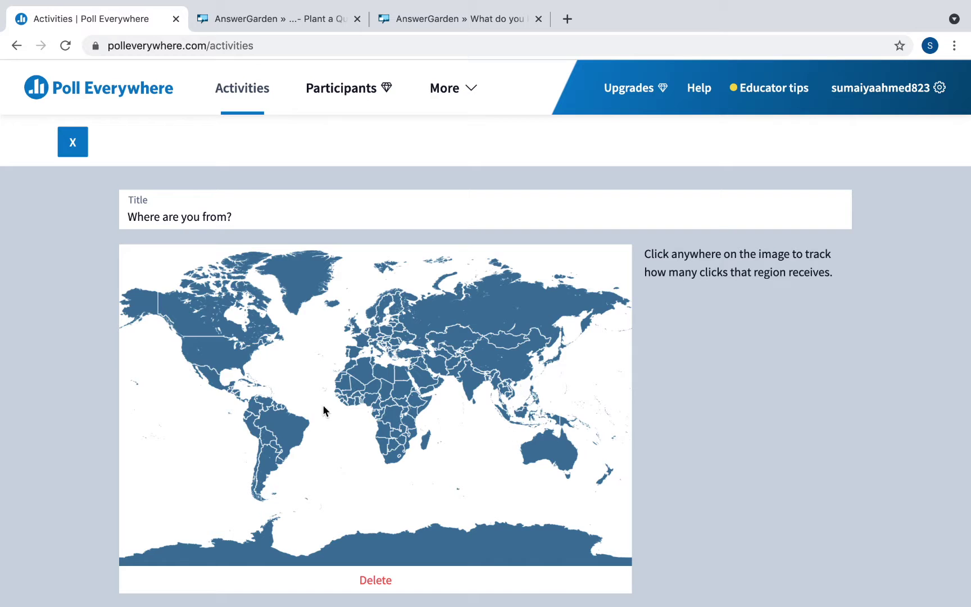
scroll(600, 433, up, 4)
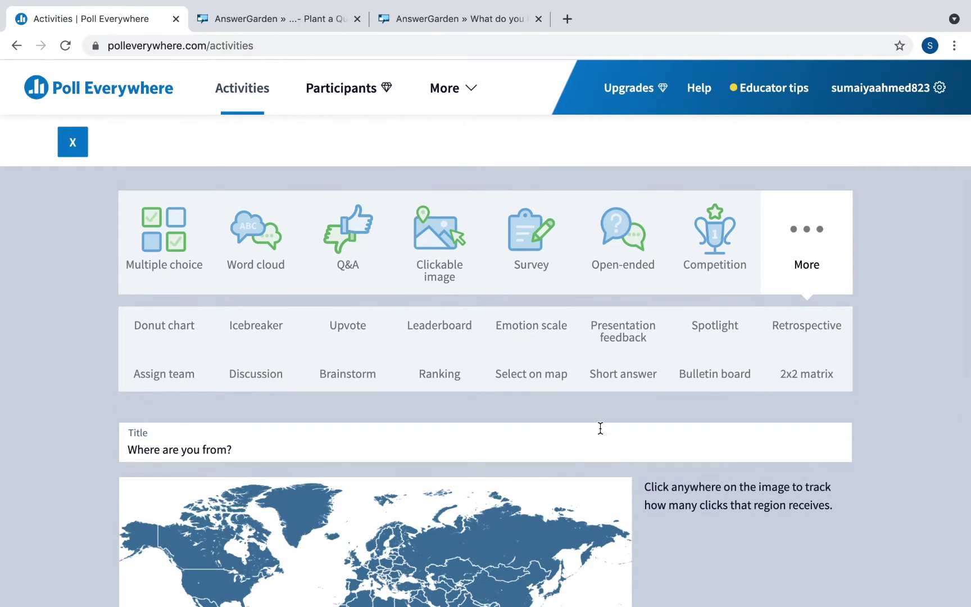
click(337, 379)
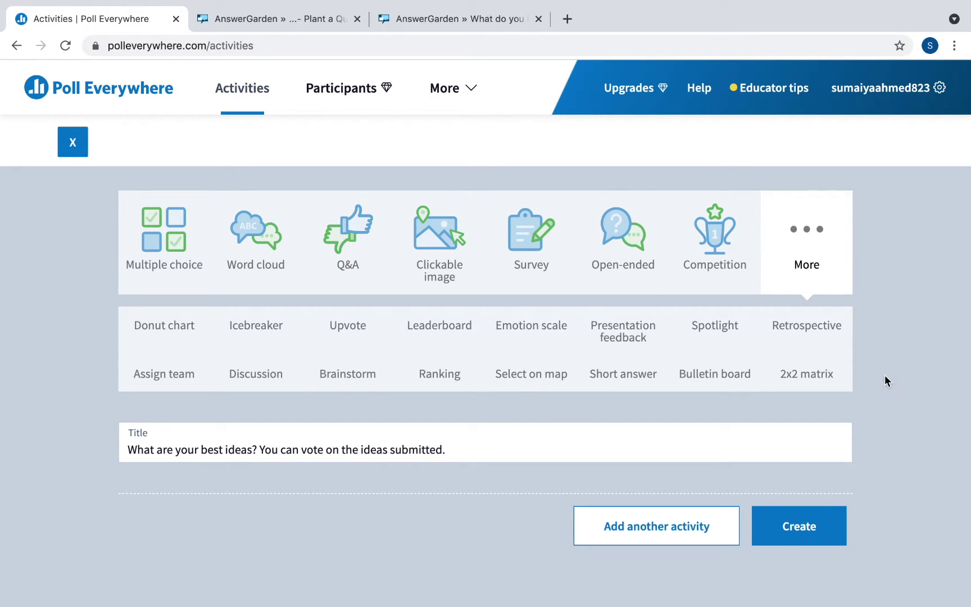
click(836, 333)
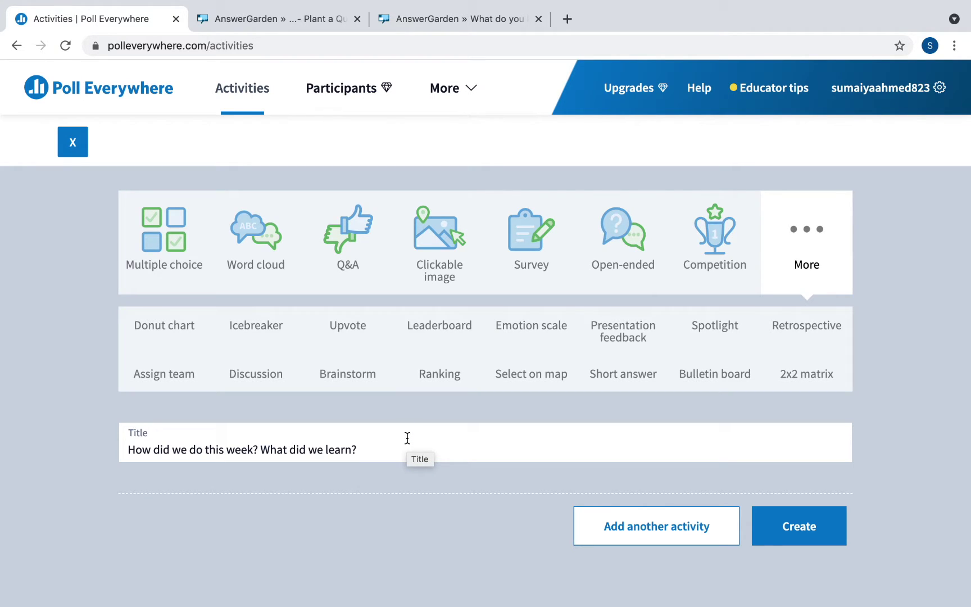
Discard the new activity and open the existing bomb cyclone open-ended activity.
click(75, 142)
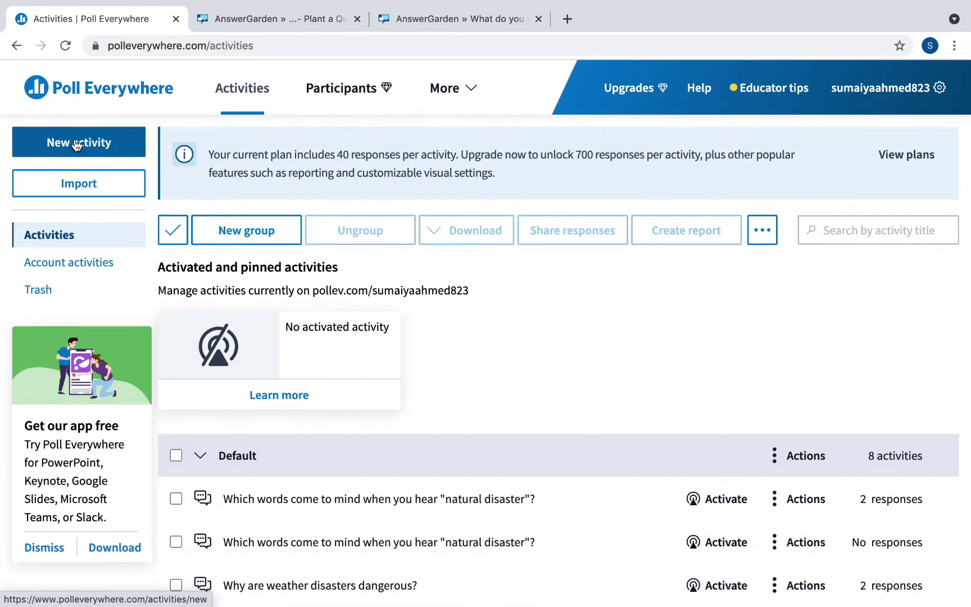
scroll(386, 303, down, 5)
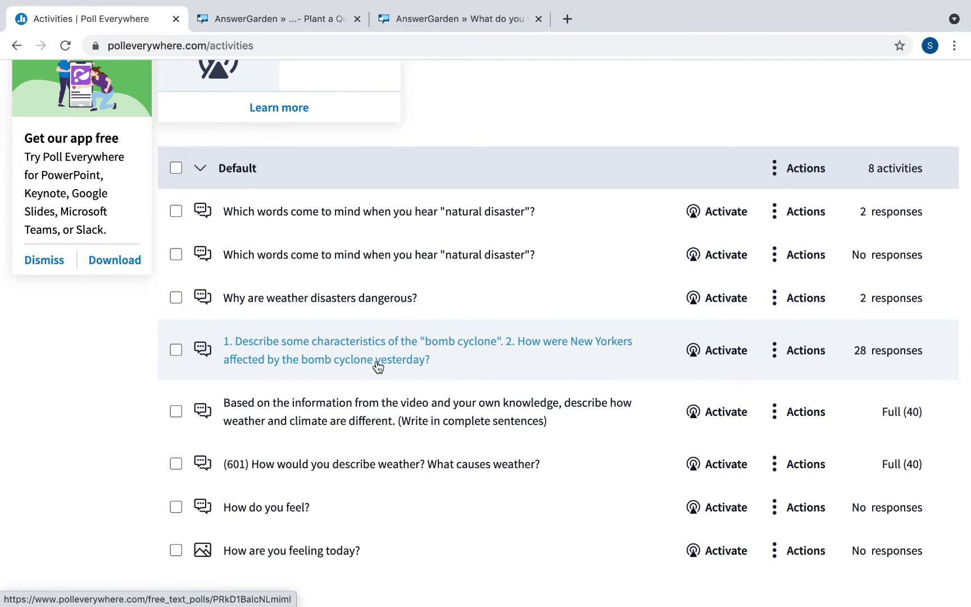
click(378, 366)
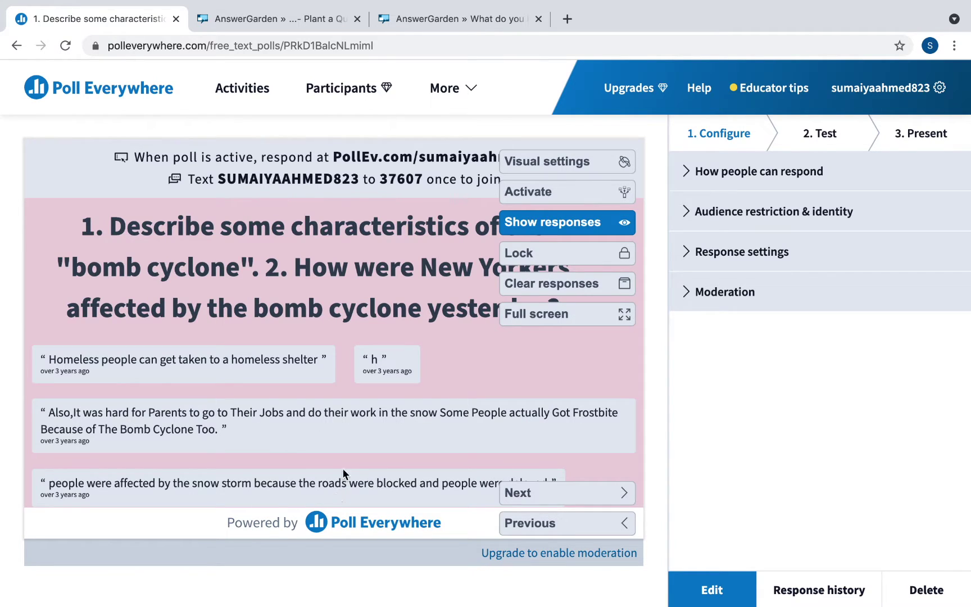
Try the Text wall, Word cloud and Cluster layouts, then briefly present full screen.
click(540, 169)
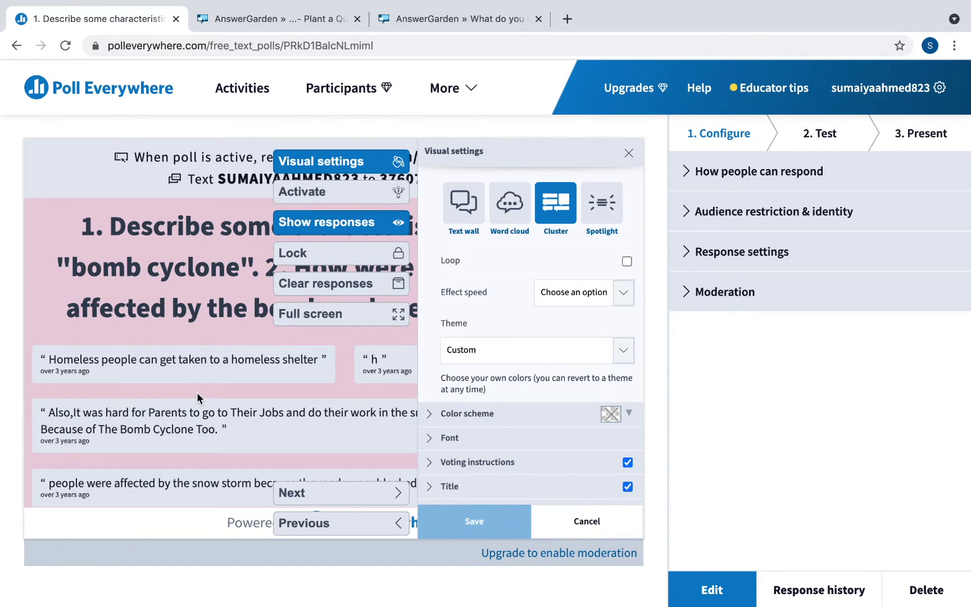
click(455, 211)
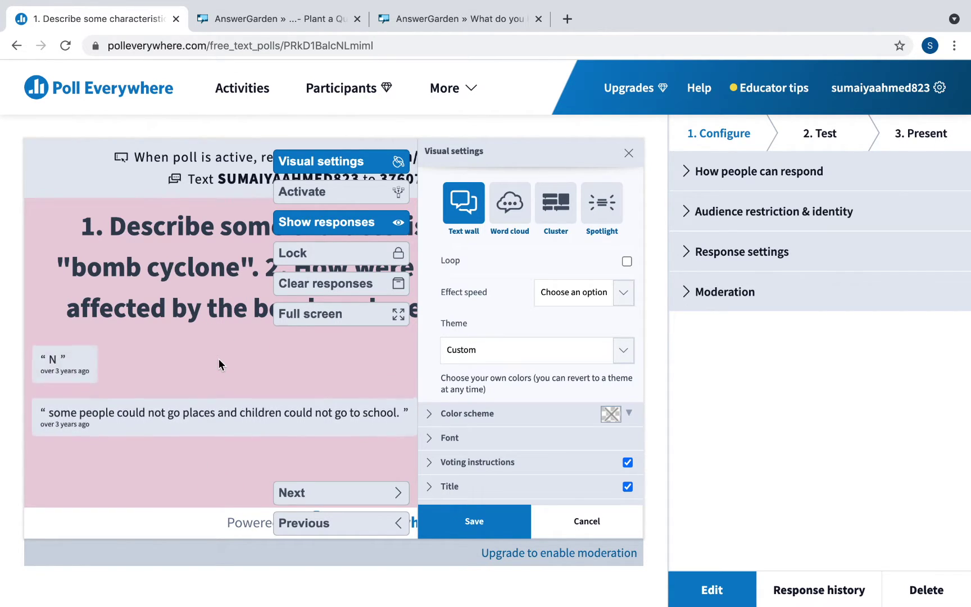
click(515, 198)
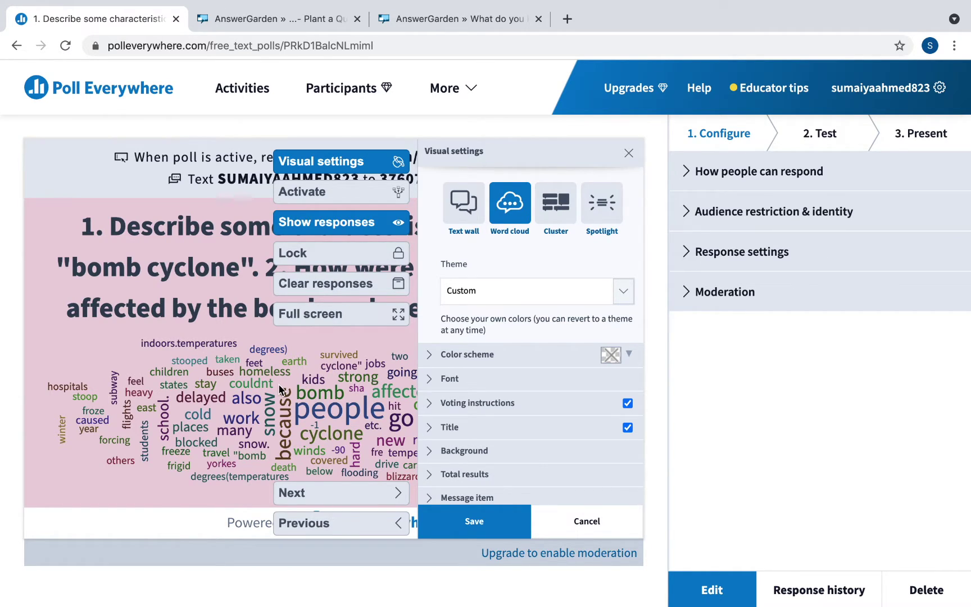
click(555, 208)
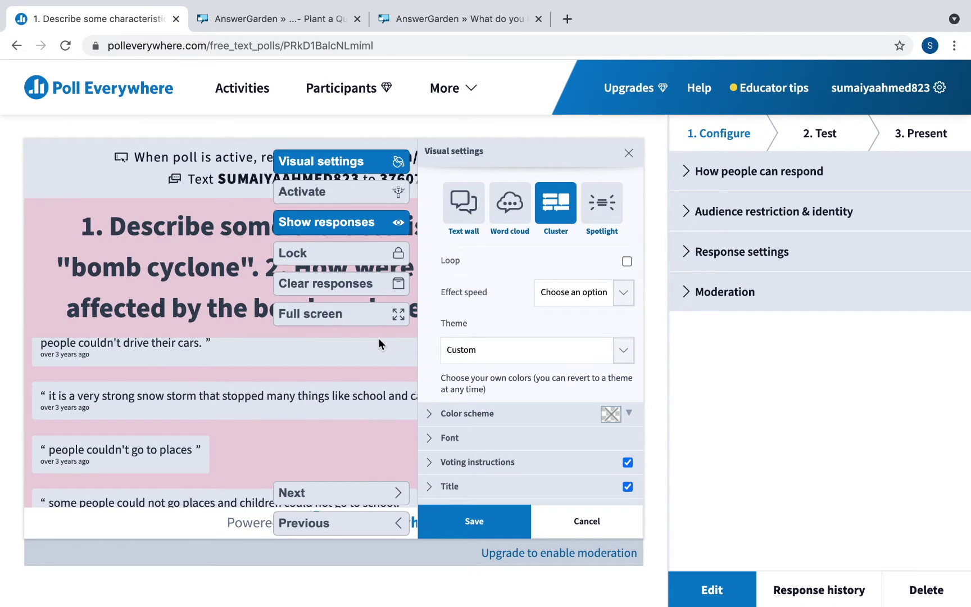
click(374, 314)
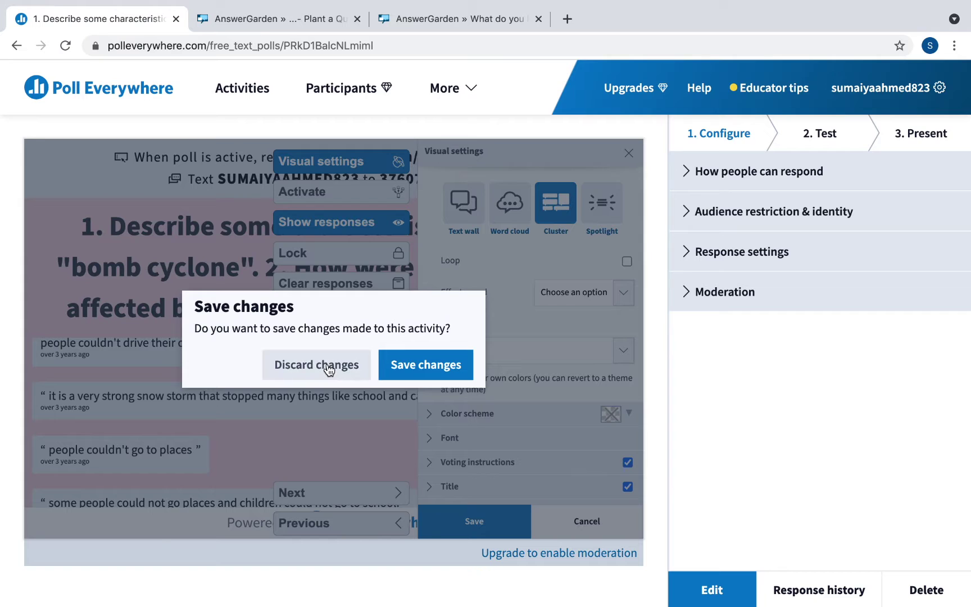
click(403, 368)
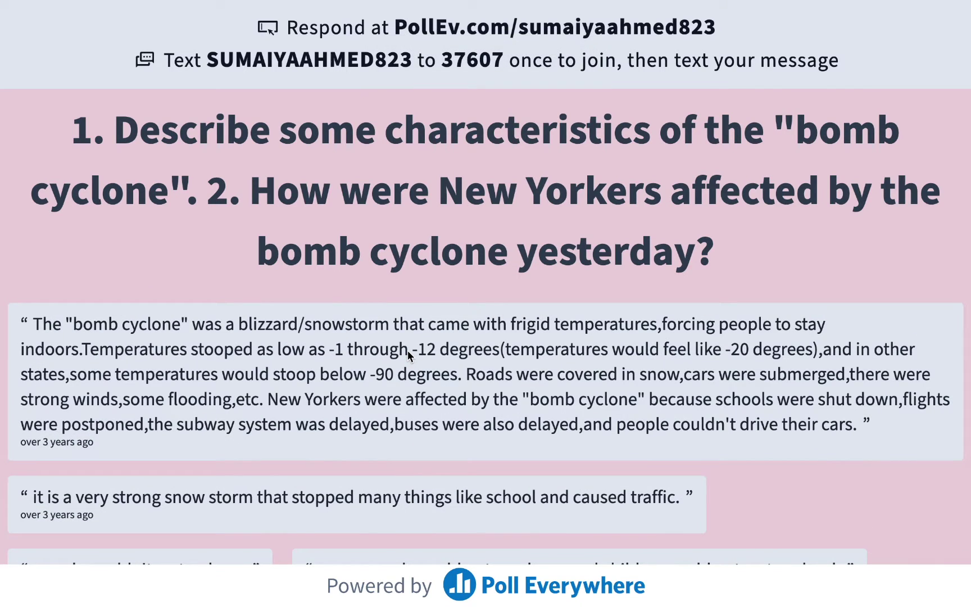
key(Escape)
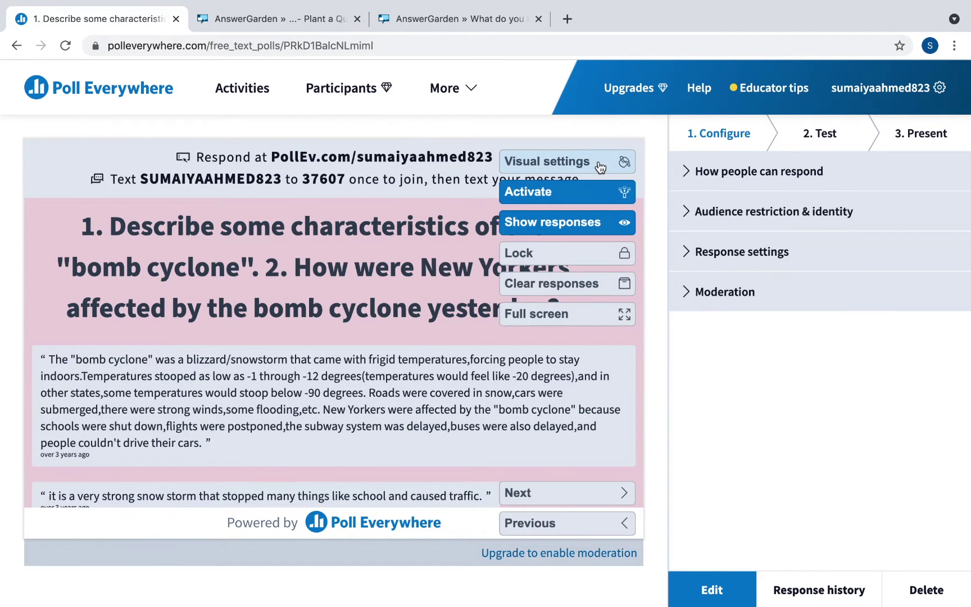
Try Spotlight, return to Cluster via Word cloud, and expand then collapse Color scheme.
click(590, 165)
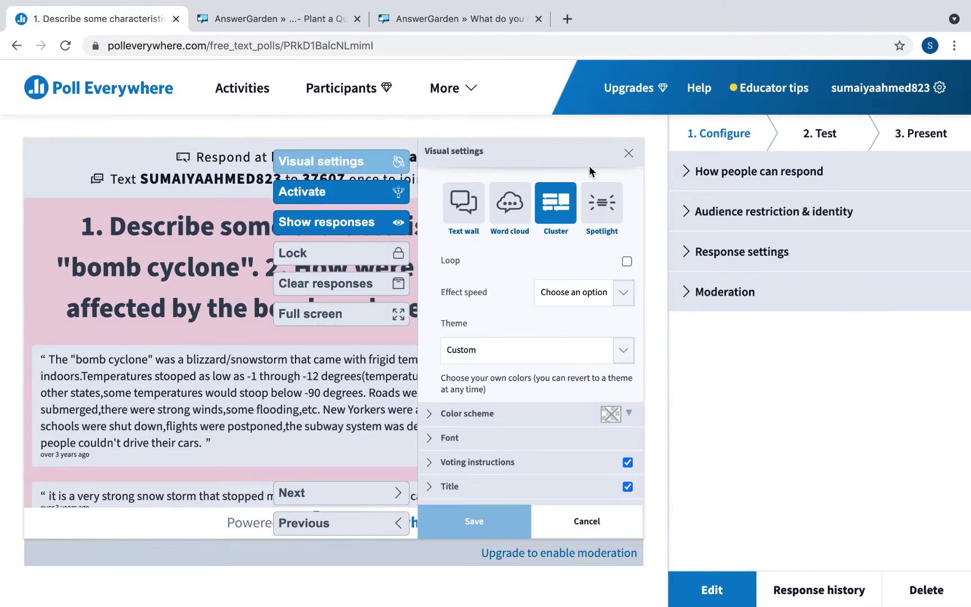
click(621, 218)
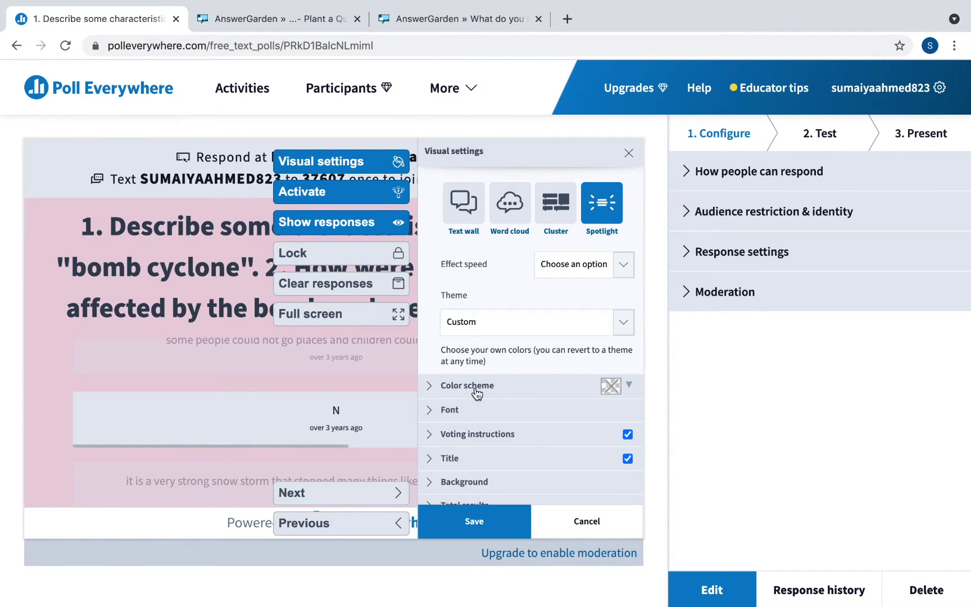
scroll(477, 393, down, 1)
click(511, 186)
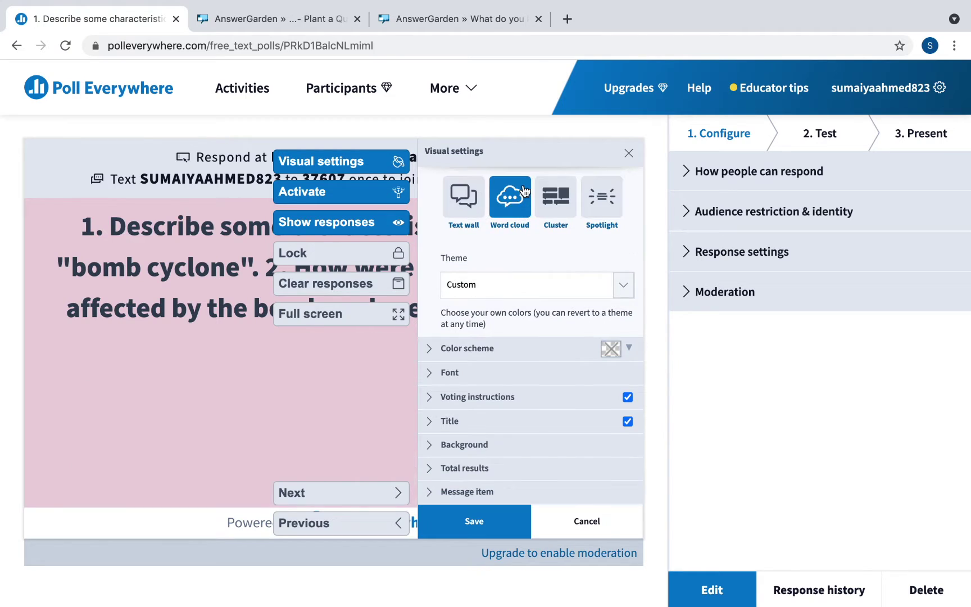
click(551, 202)
scroll(551, 387, down, 1)
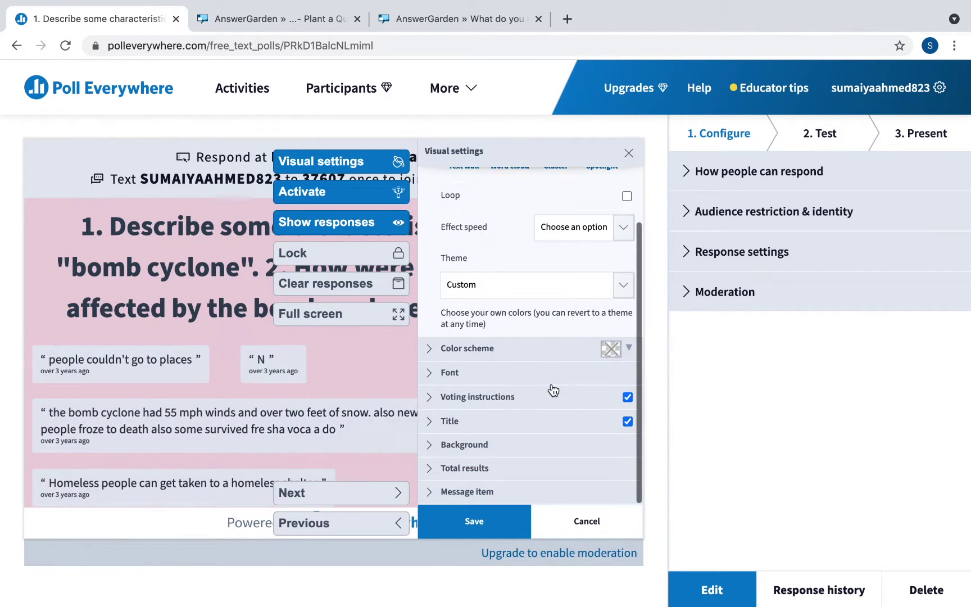
click(570, 352)
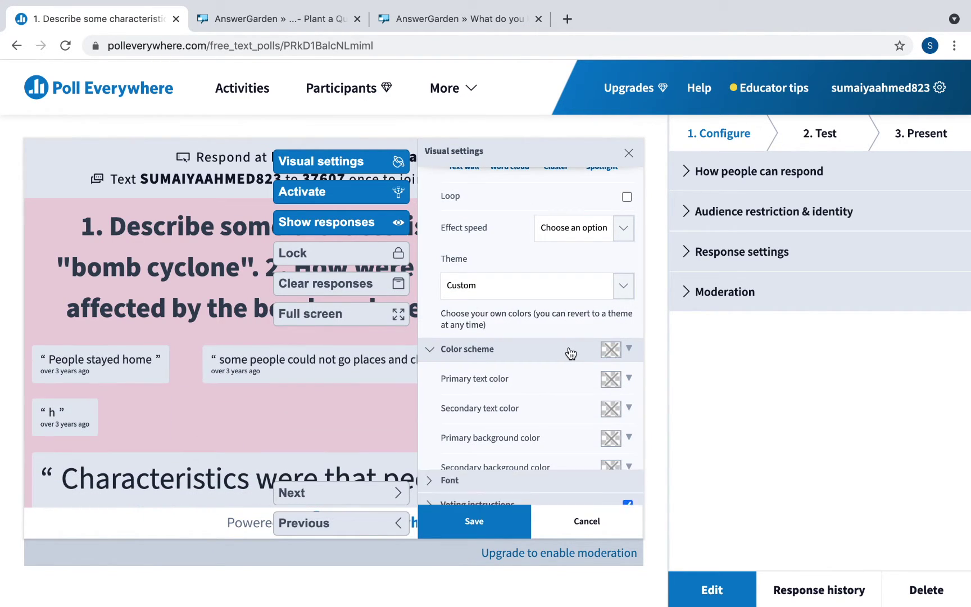
click(571, 352)
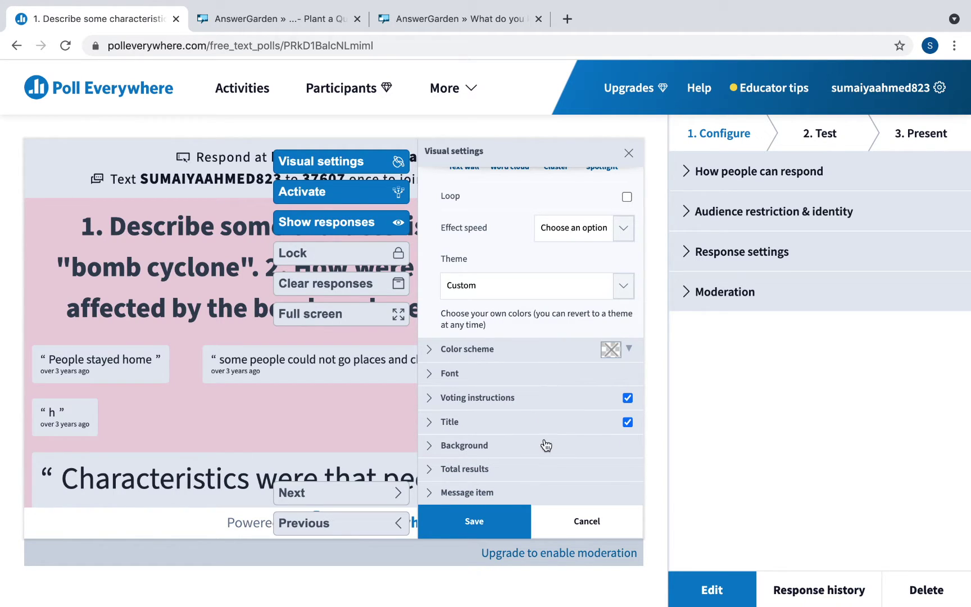
scroll(549, 486, up, 1)
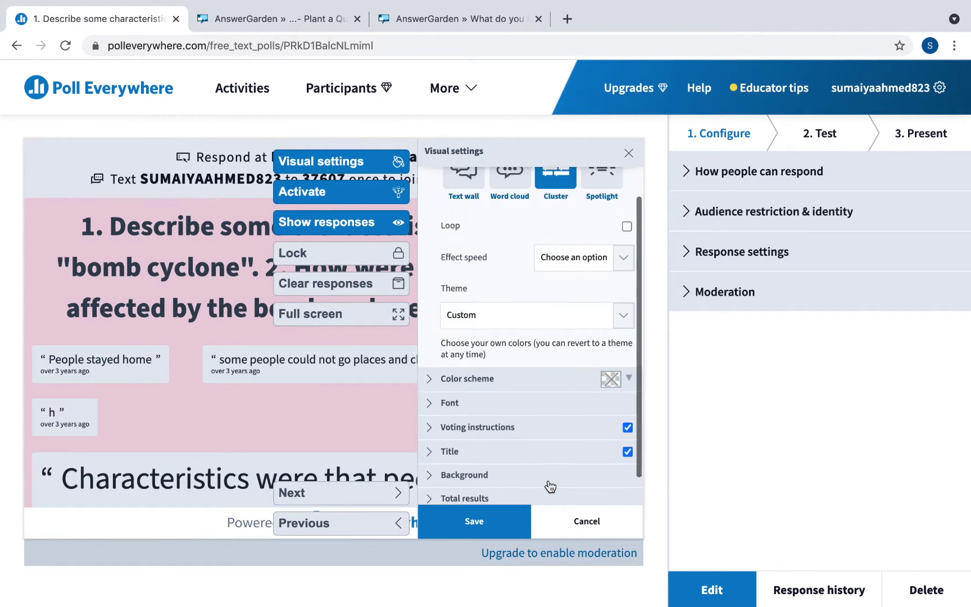
Save the Cluster layout so responses display as clustered quote cards.
click(474, 530)
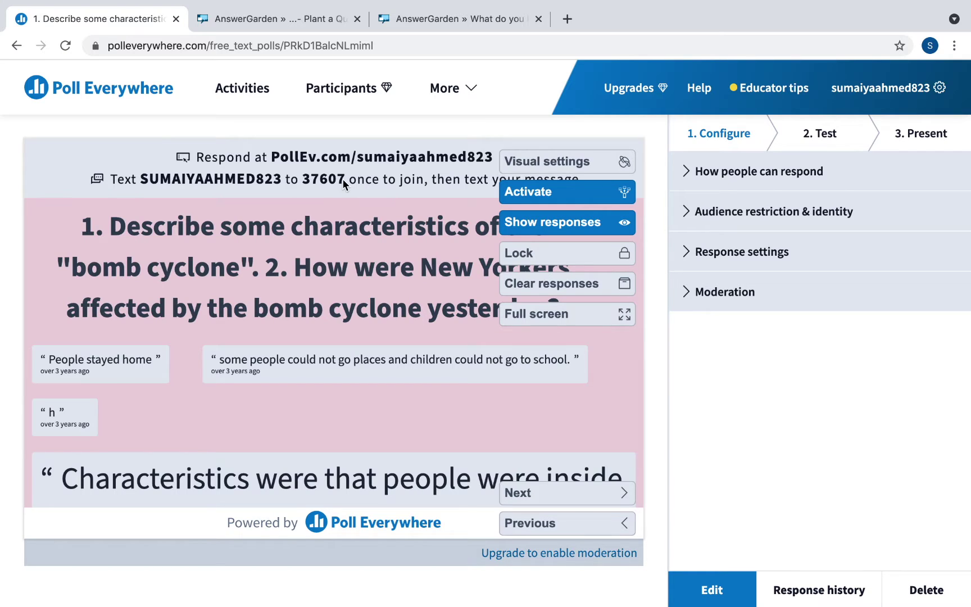
Check response methods and audience restriction, then review Response settings: unlimited responses, no answer changes.
click(765, 168)
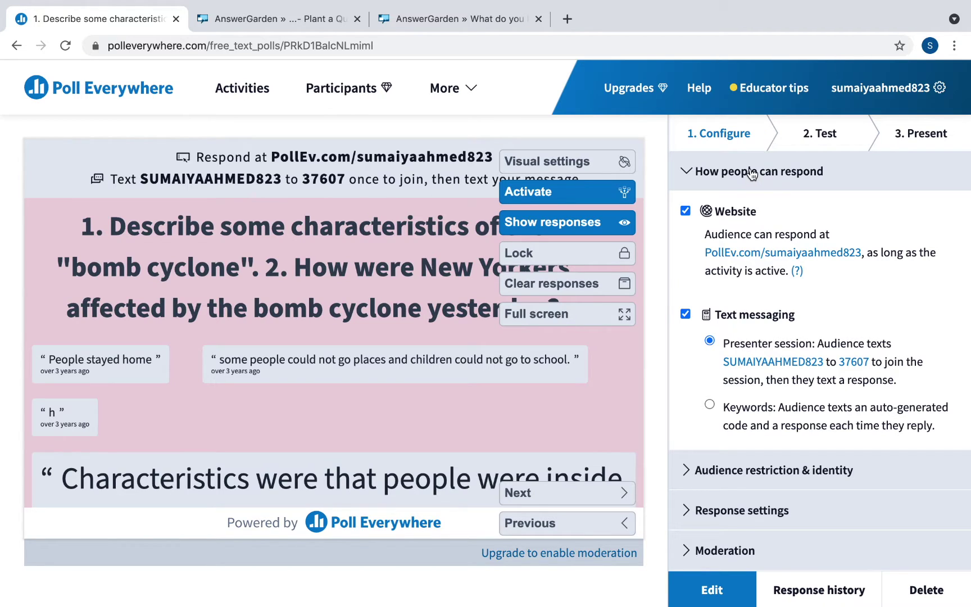
click(752, 174)
click(753, 223)
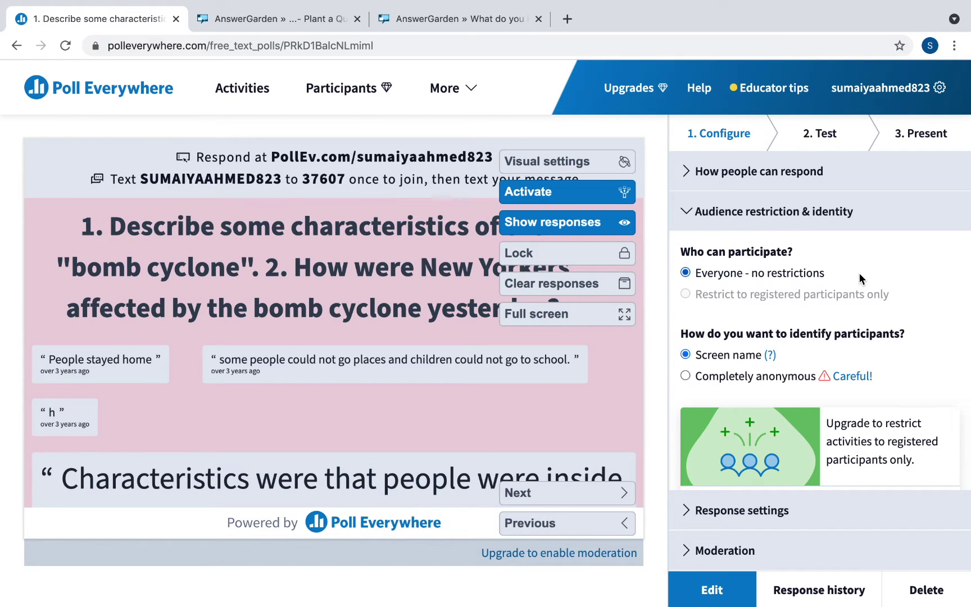
scroll(860, 283, down, 2)
click(744, 214)
click(754, 262)
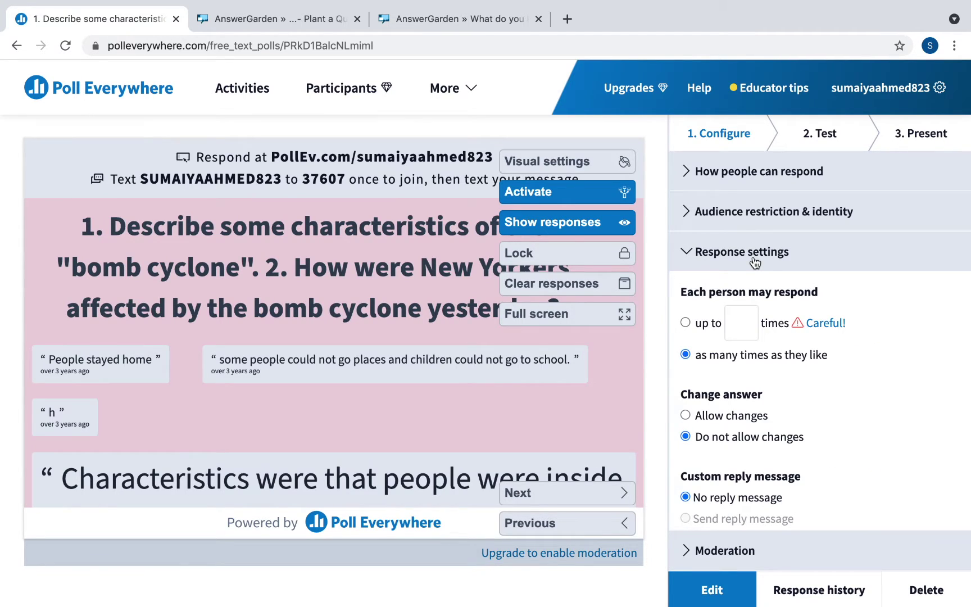
mouse_move(809, 328)
scroll(842, 363, down, 3)
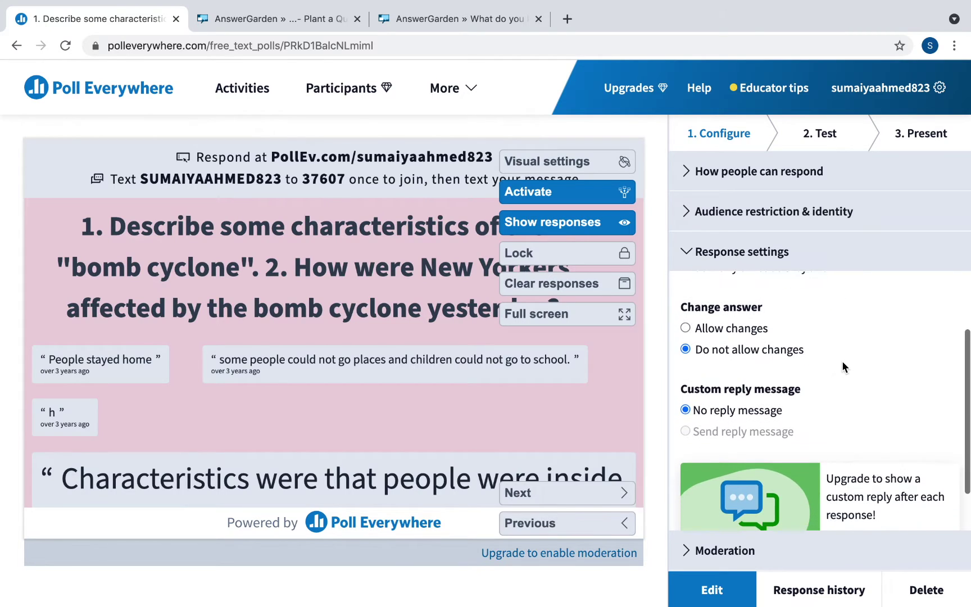
scroll(842, 361, up, 3)
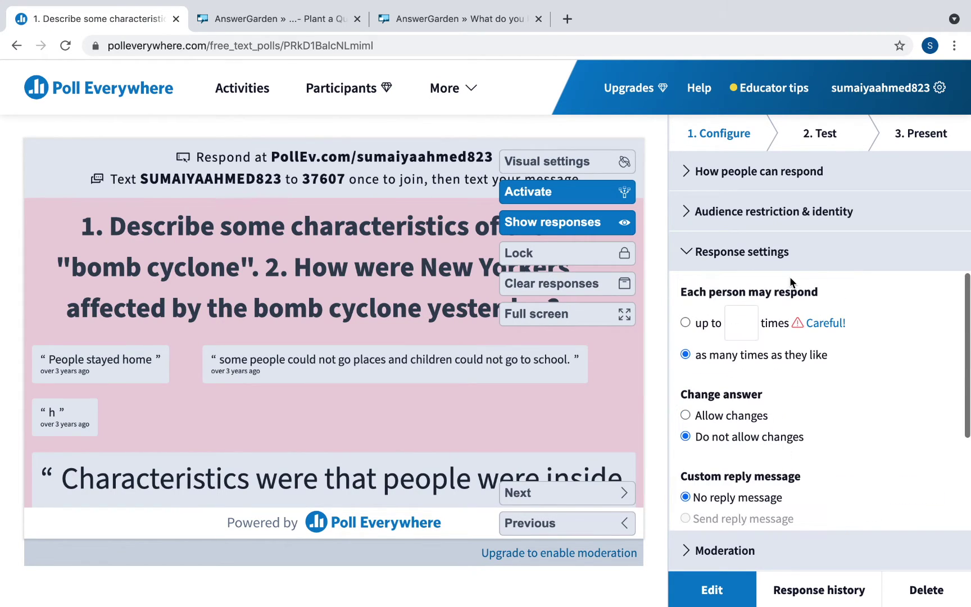
Hide the bomb cyclone poll's response settings, review the Moderation and profanity filter options, then collapse Moderation.
click(730, 255)
click(773, 303)
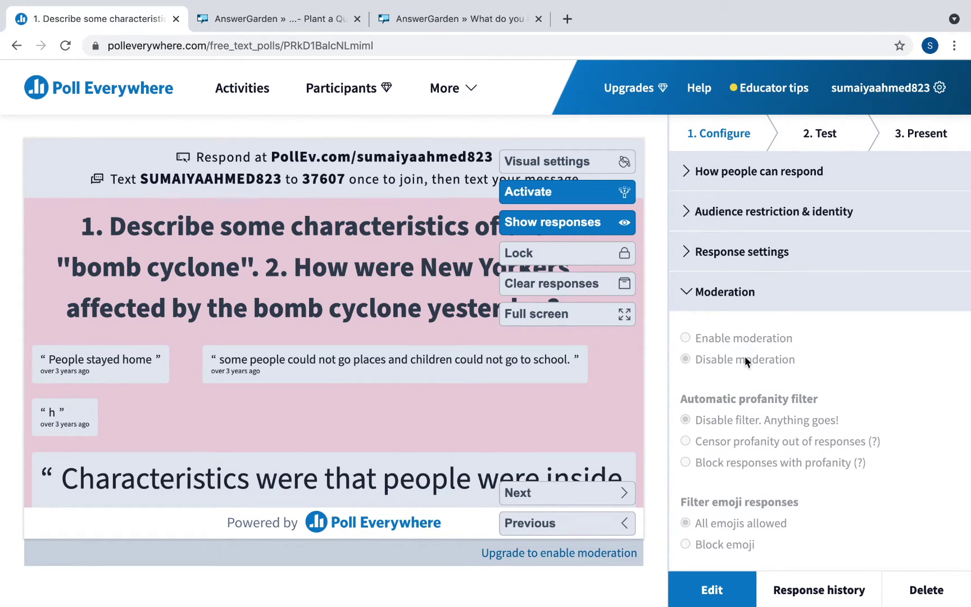
scroll(730, 393, down, 3)
scroll(728, 397, up, 3)
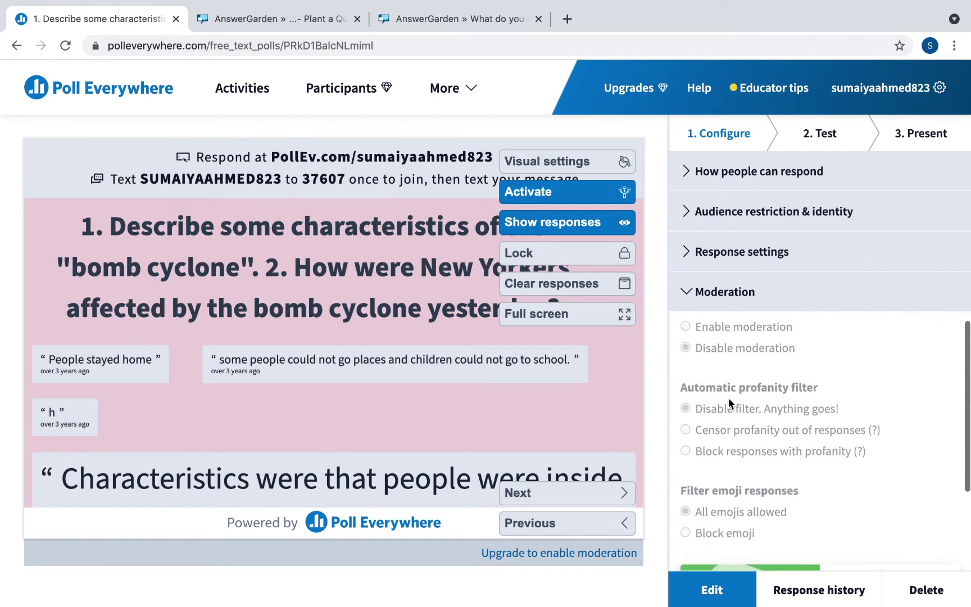
scroll(728, 398, down, 2)
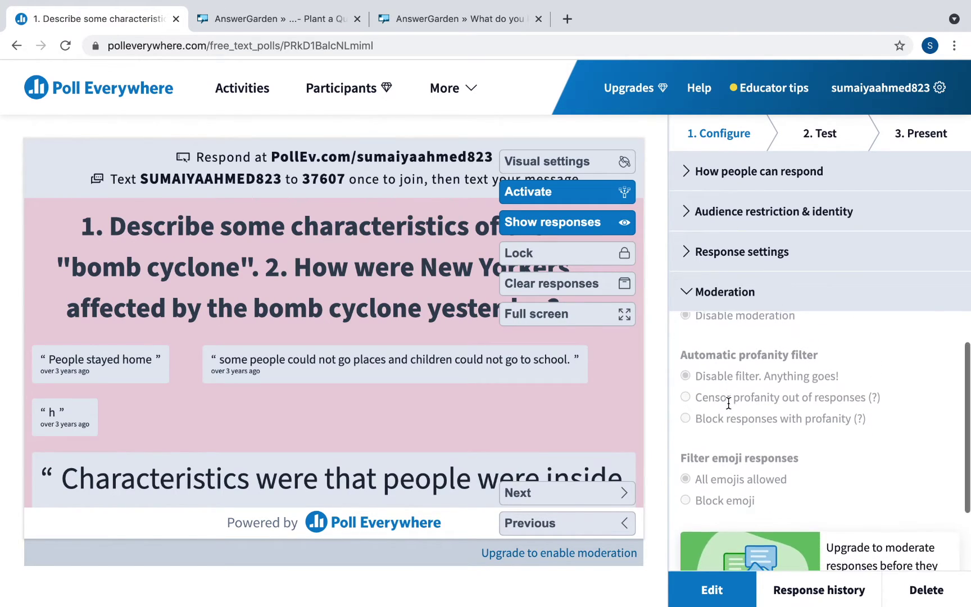
scroll(728, 403, up, 1)
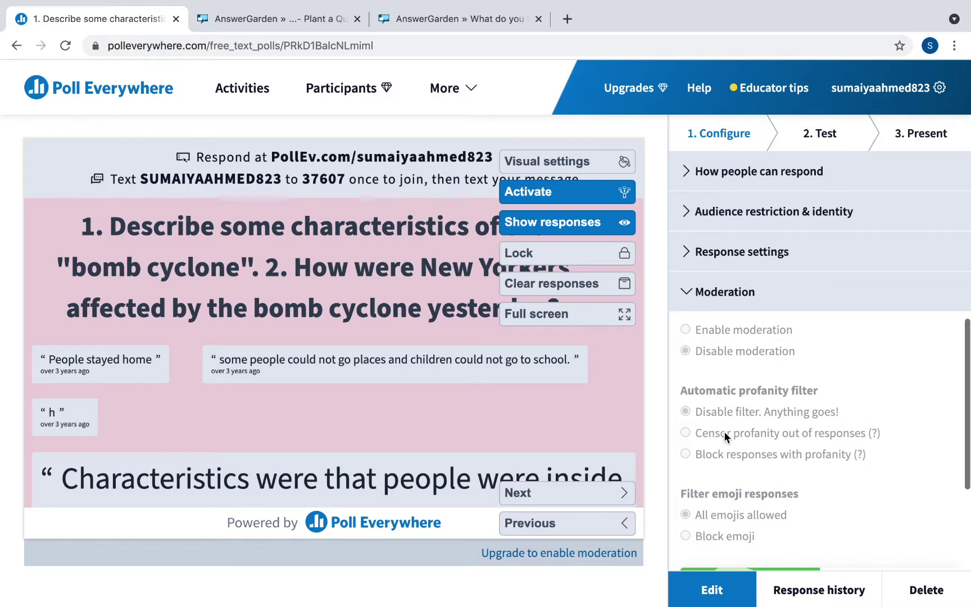
scroll(731, 378, up, 1)
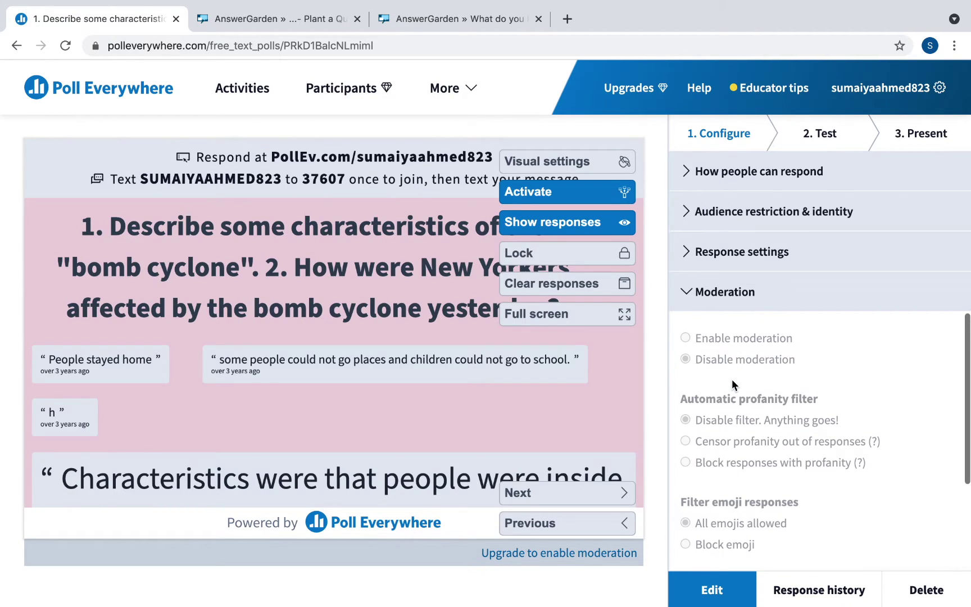
scroll(815, 409, down, 2)
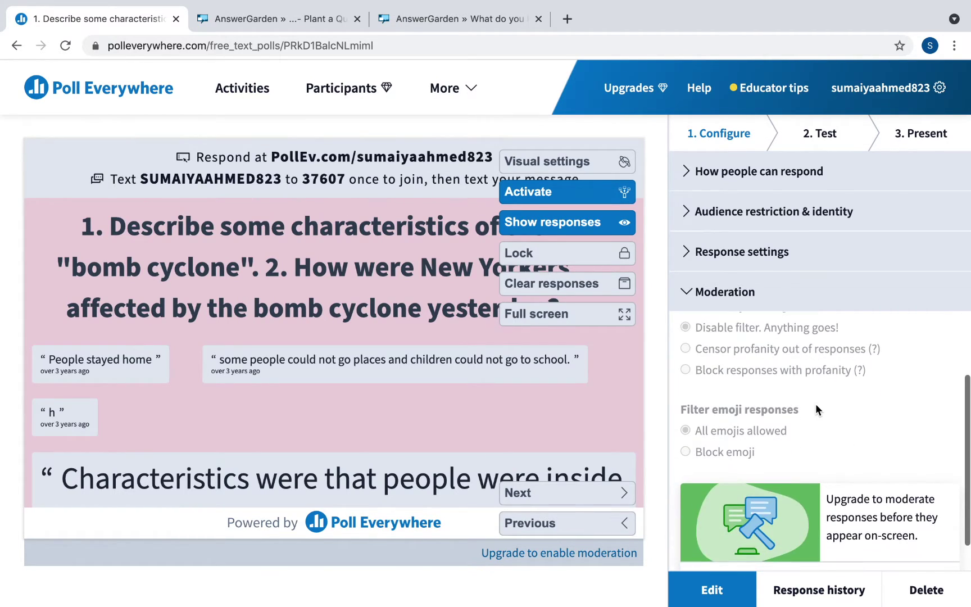
click(786, 298)
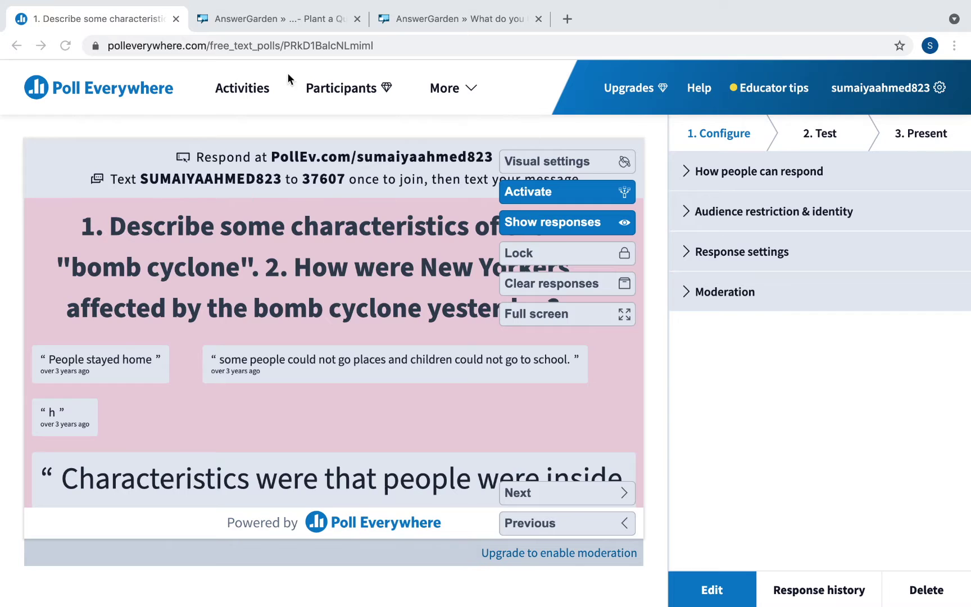
Leave Chrome full screen and advance the Jamboard board to frame 4 of 7, the downloaded responses spreadsheet.
mouse_move(19, 2)
click(45, 25)
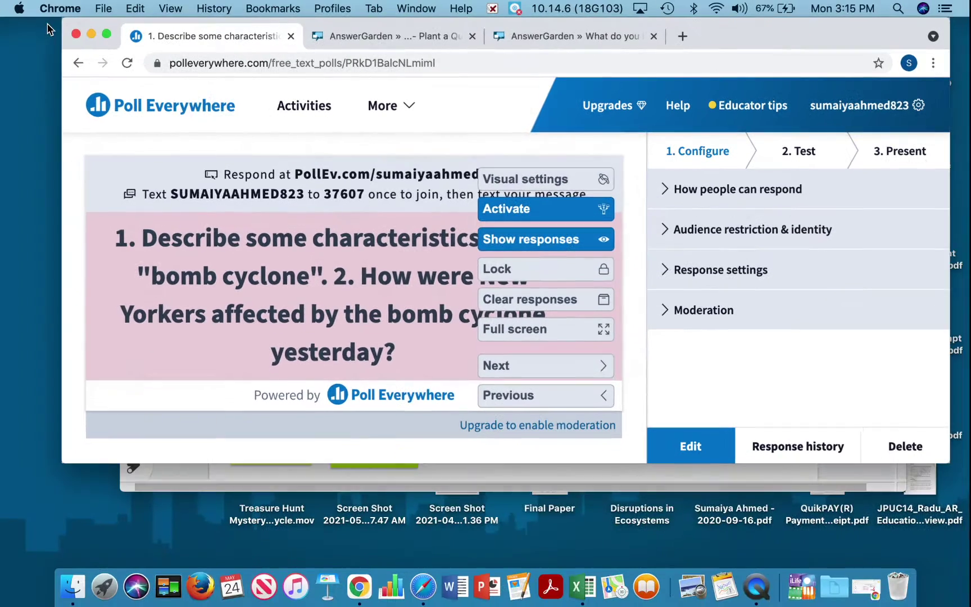
click(321, 464)
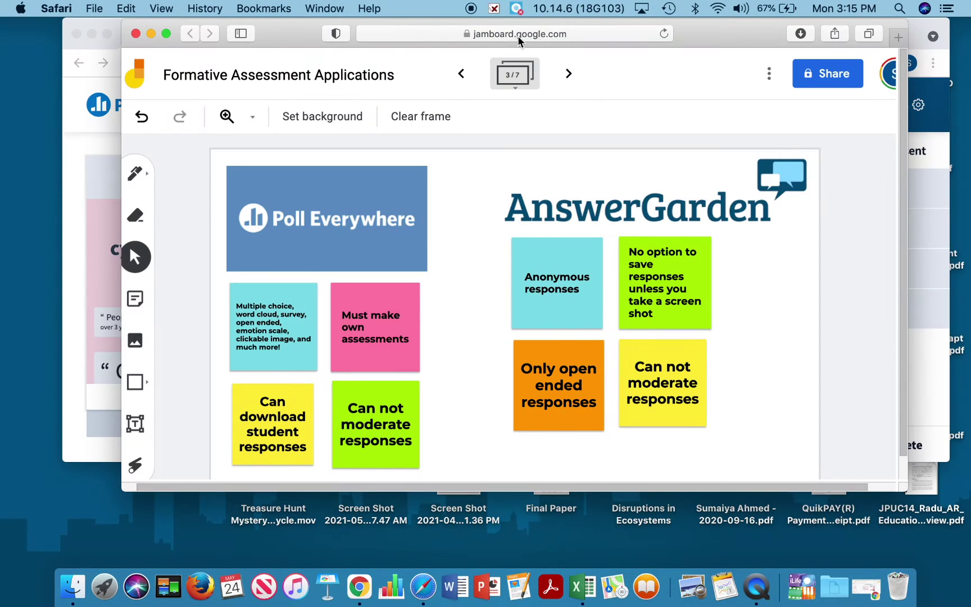
click(569, 75)
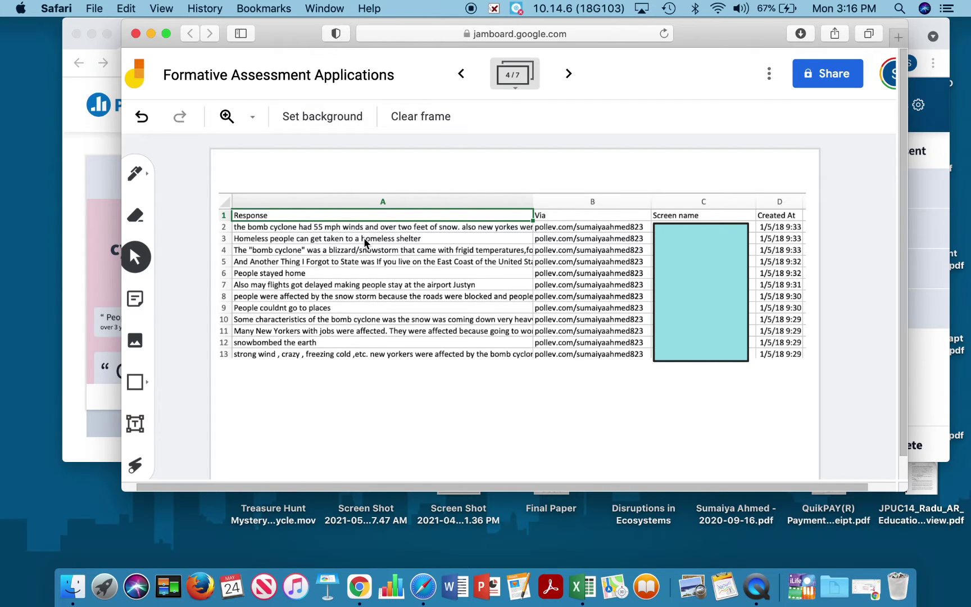
In Poll Everywhere, open the bomb cyclone poll from Activities, then return to the activities list.
click(78, 215)
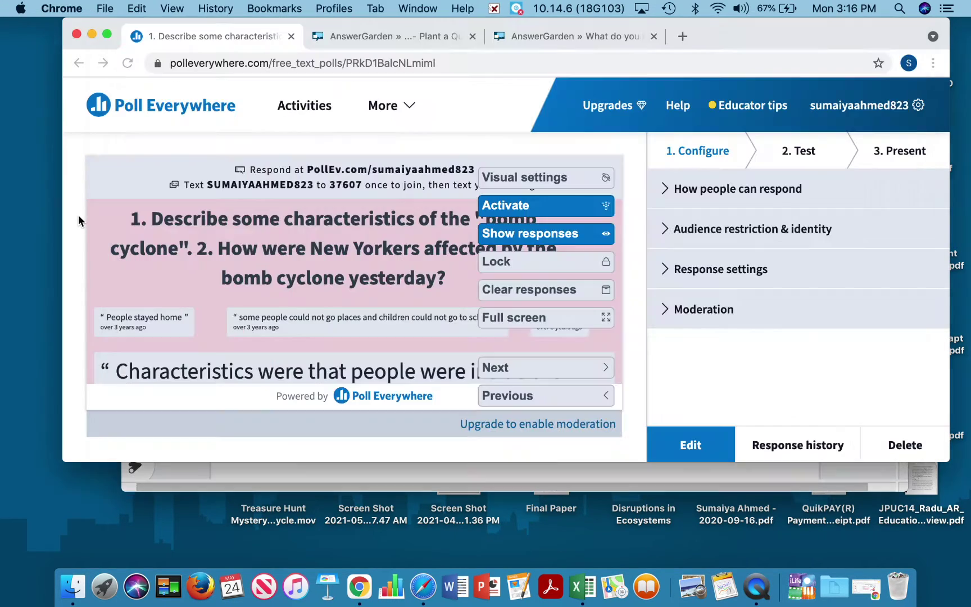
click(316, 109)
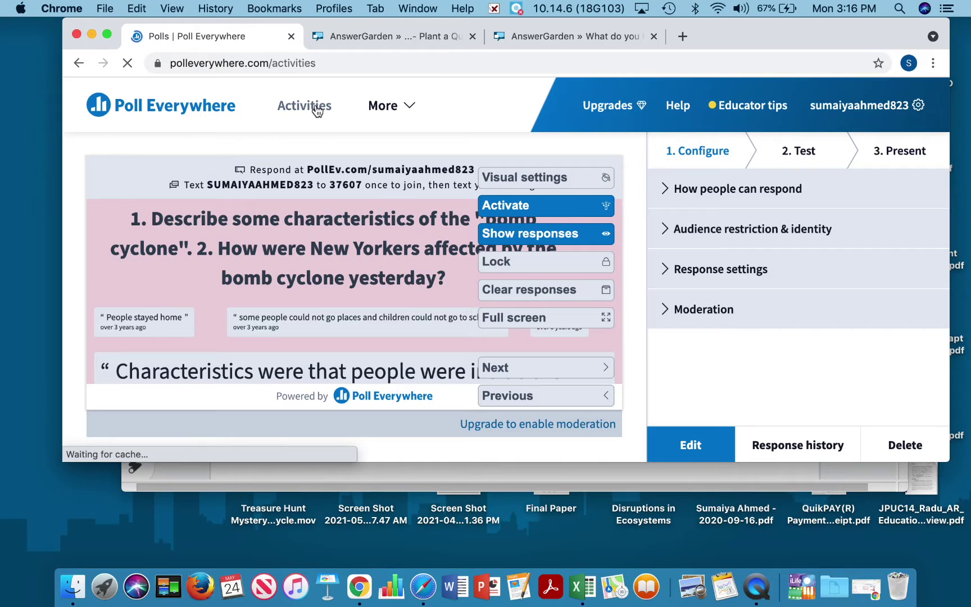
scroll(376, 269, down, 5)
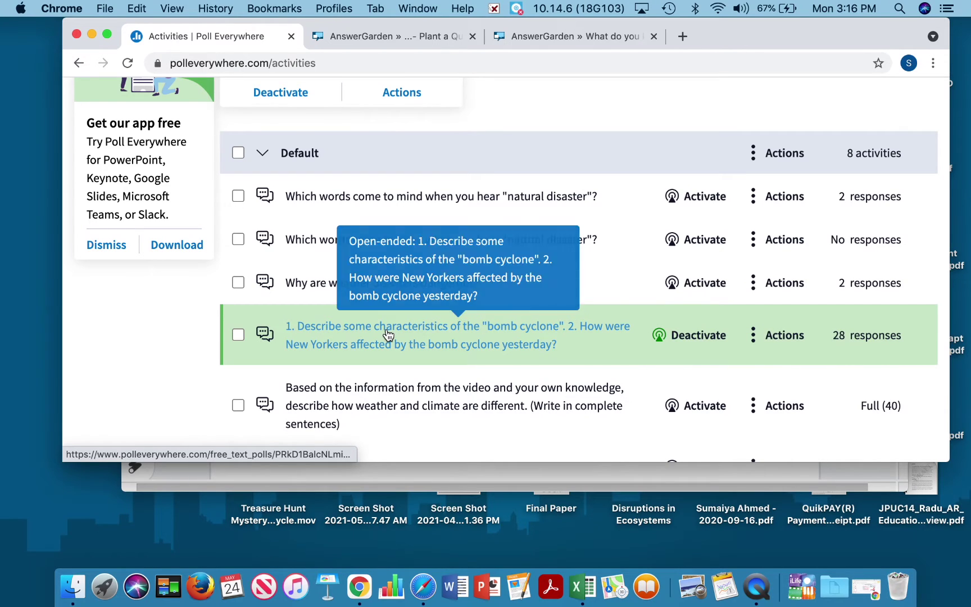
click(388, 334)
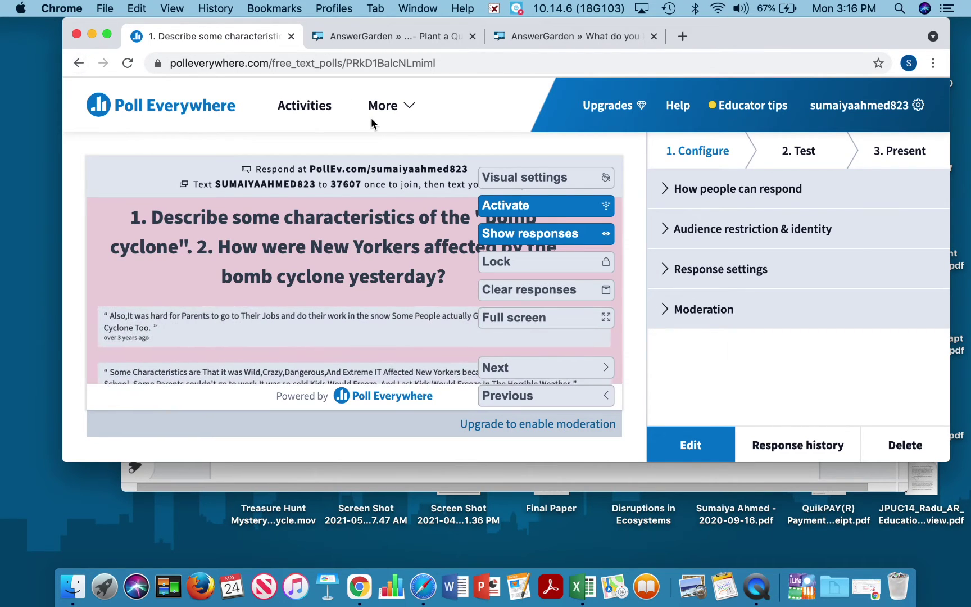
click(416, 107)
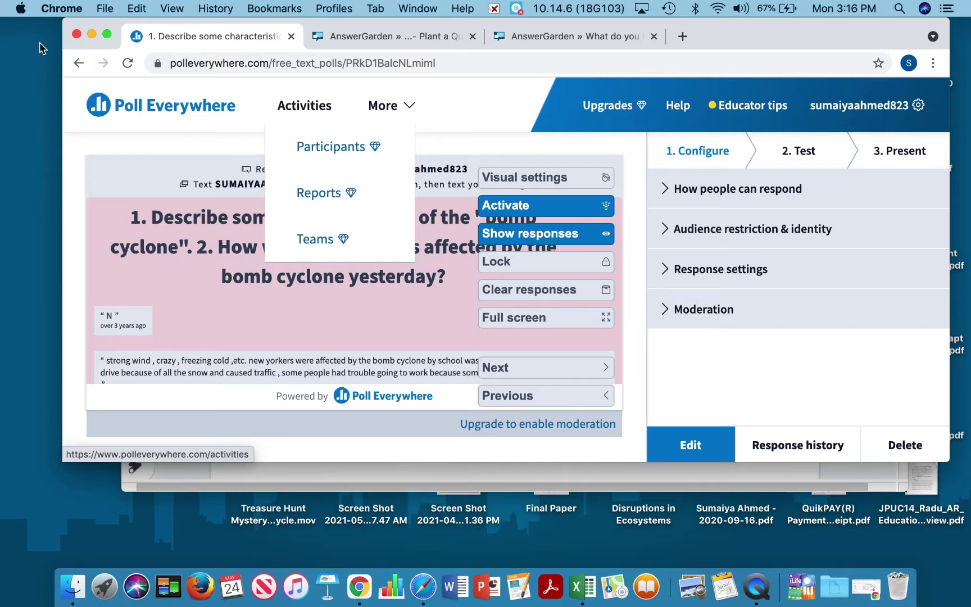
click(79, 63)
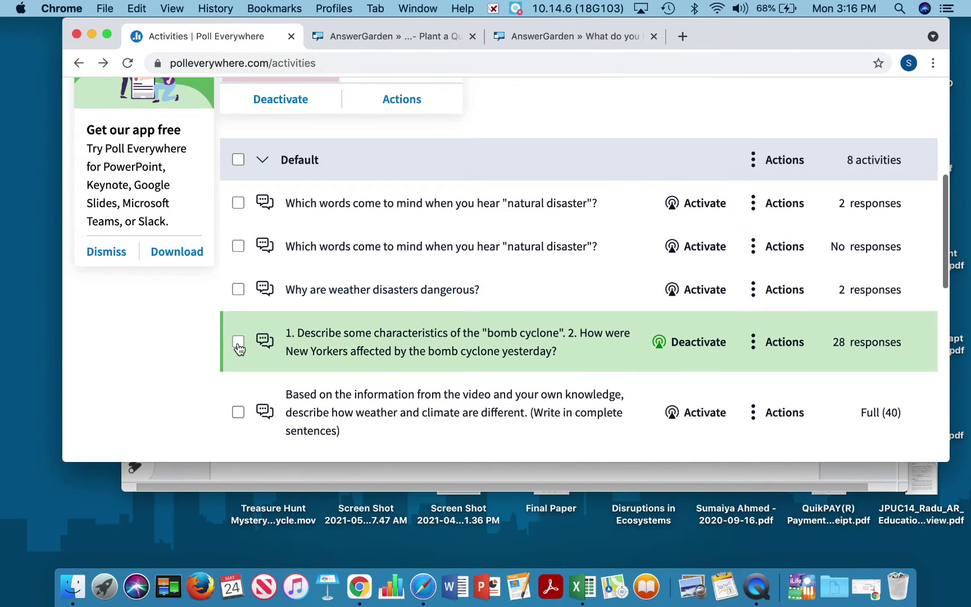
Select the bomb cyclone poll and show its extra bulk actions, such as Create report.
click(239, 344)
scroll(346, 309, up, 4)
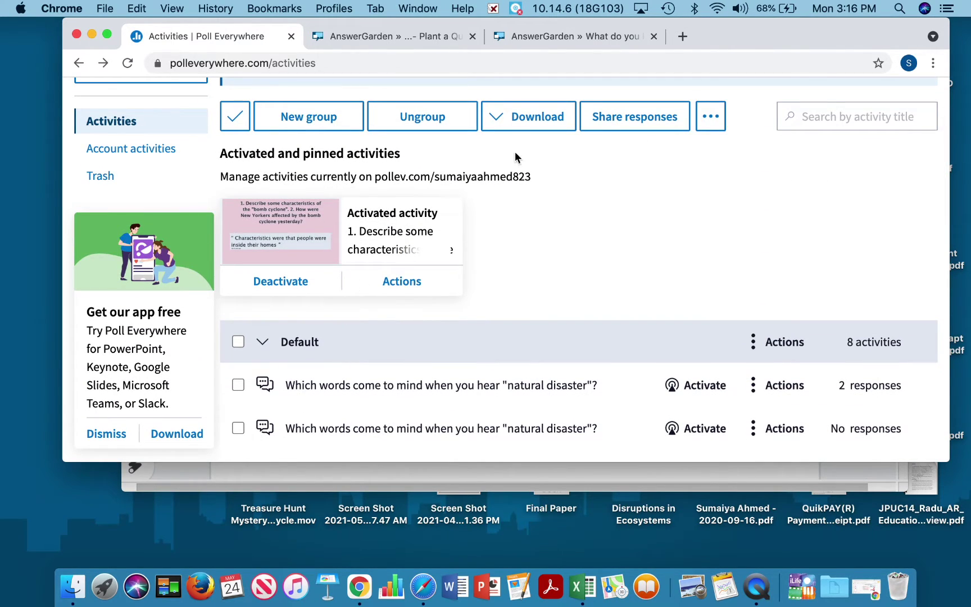
click(712, 117)
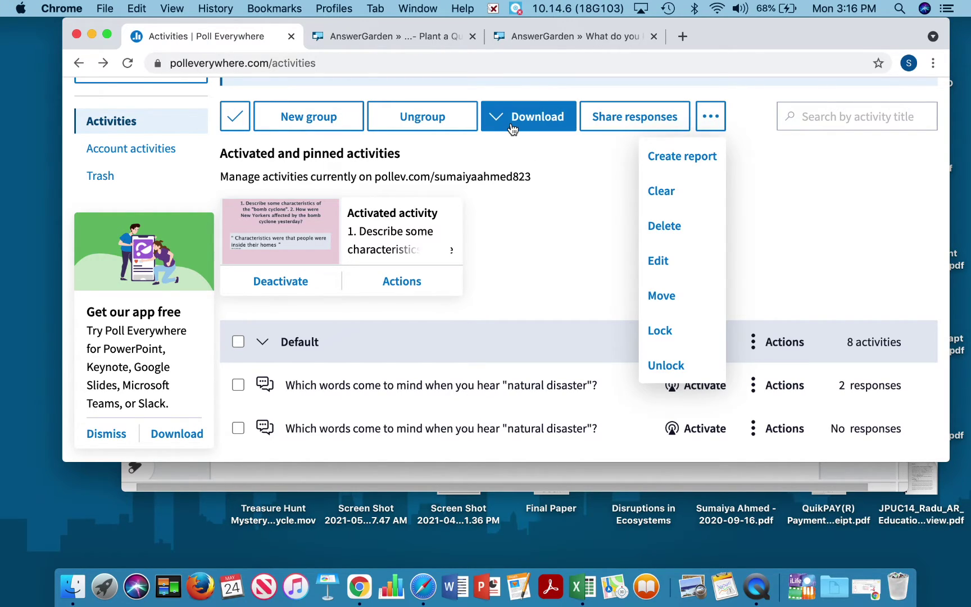
Return the Jamboard board to frame 3 of 7, the Poll Everywhere versus AnswerGarden comparison.
click(318, 480)
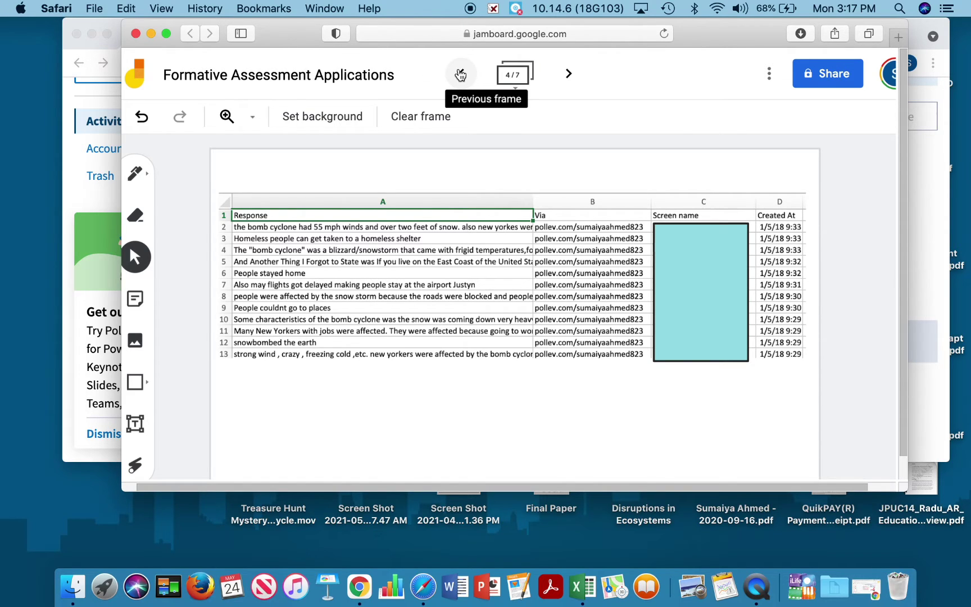
click(460, 75)
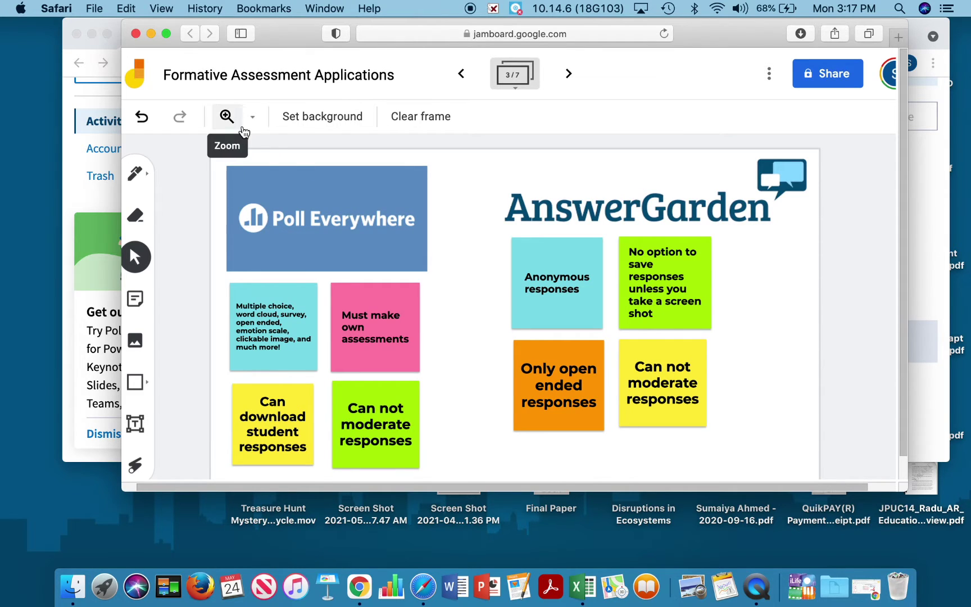
Minimize the Safari Jamboard window to reveal the Poll Everywhere Activities page.
click(151, 33)
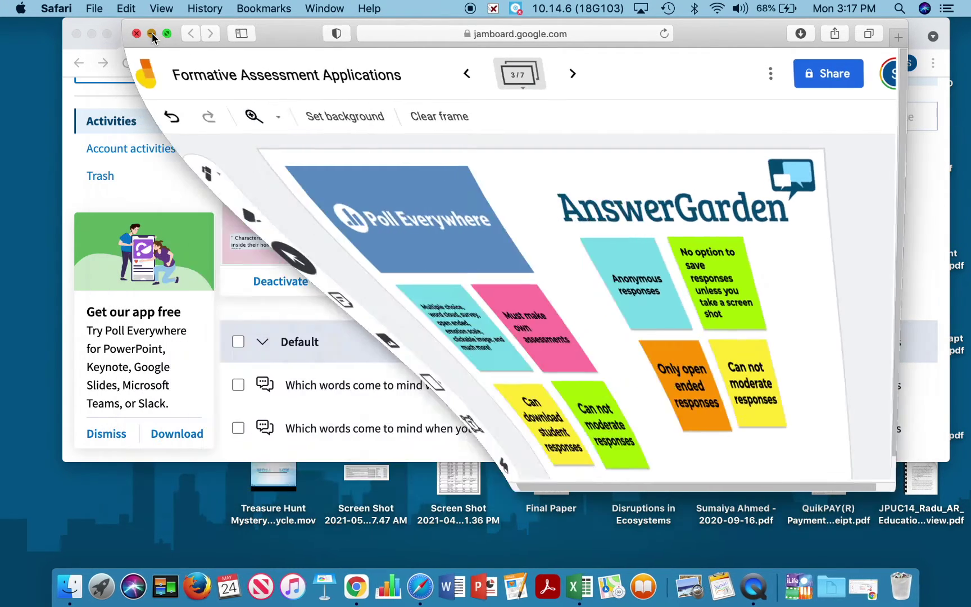
Show AnswerGarden's 'Plant a Question' page in full-screen Chrome, scrolled down to AnswerGarden Mode.
click(427, 41)
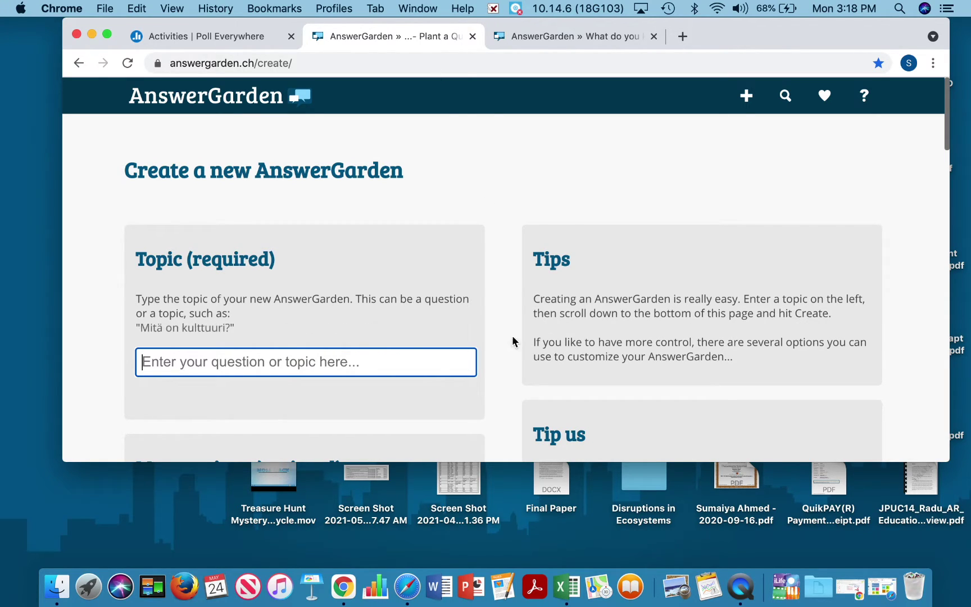
click(108, 35)
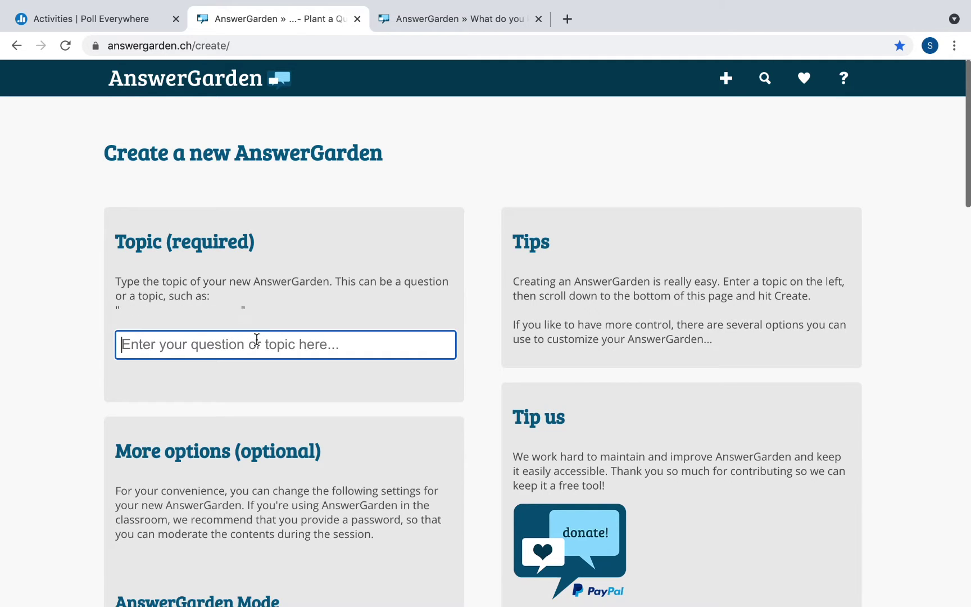
scroll(256, 340, down, 1)
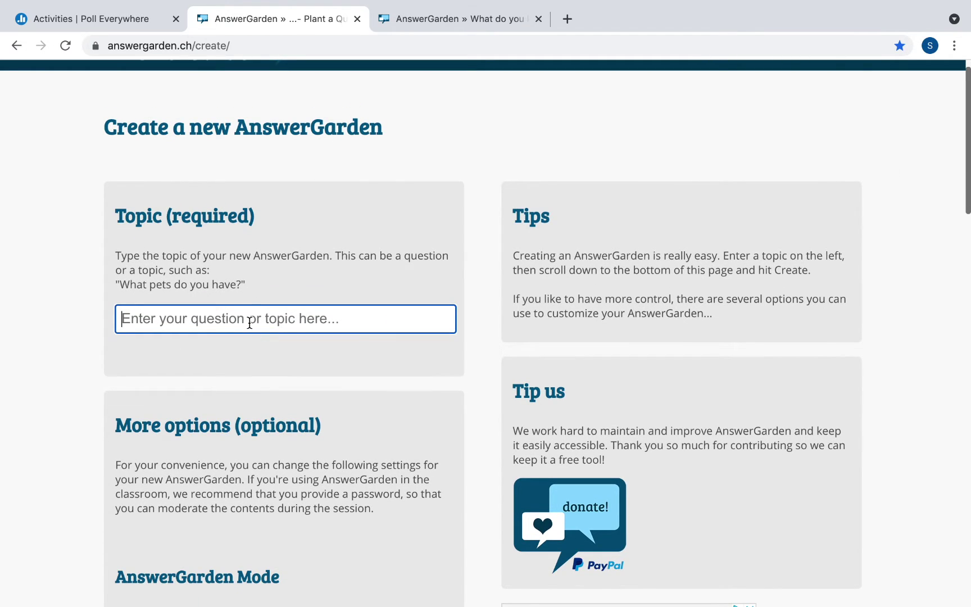
scroll(249, 323, down, 1)
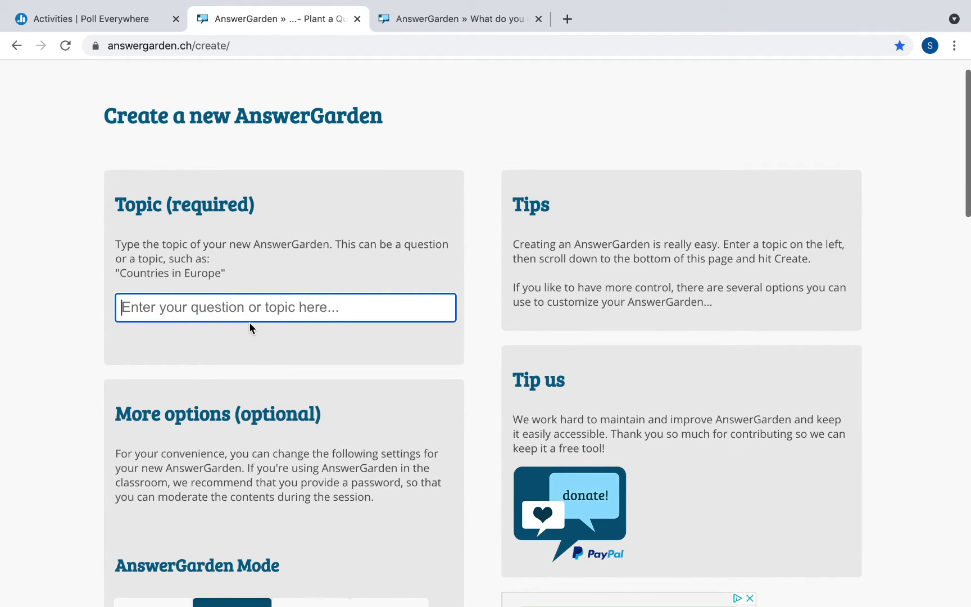
scroll(249, 322, down, 5)
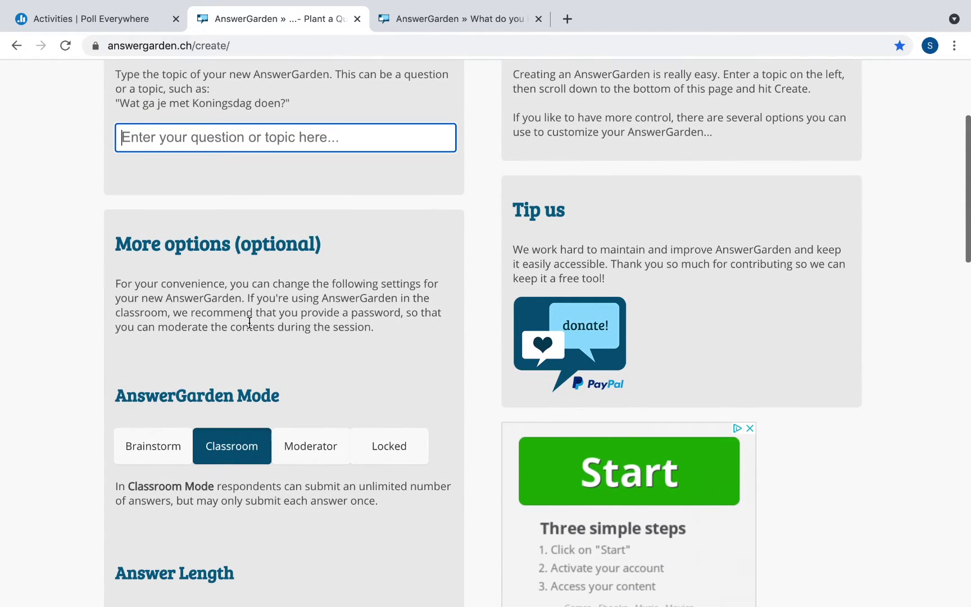
scroll(249, 322, down, 2)
Try the Brainstorm, Classroom and Moderator modes, then set the new garden to Locked.
click(143, 383)
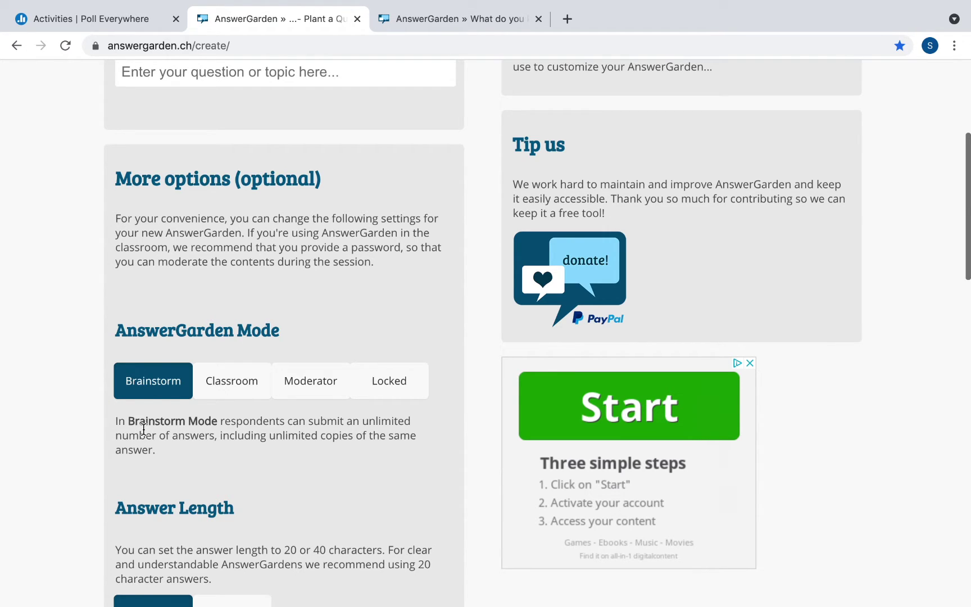
click(236, 386)
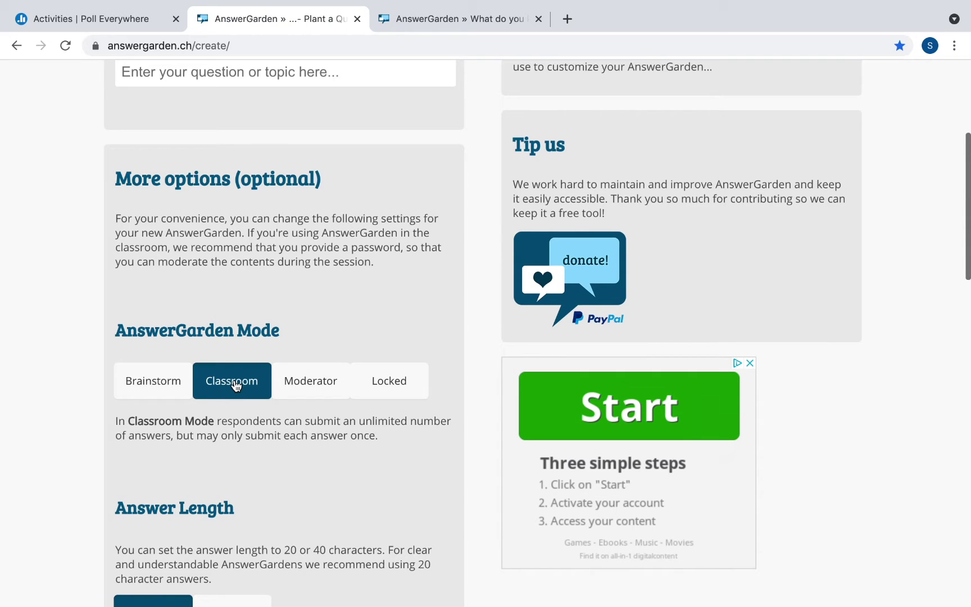
click(316, 385)
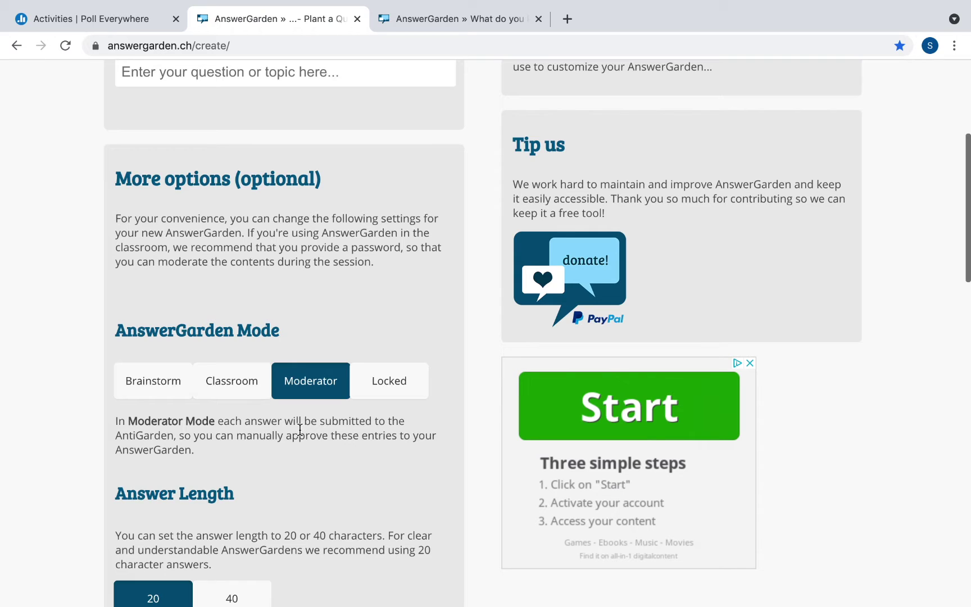
click(392, 383)
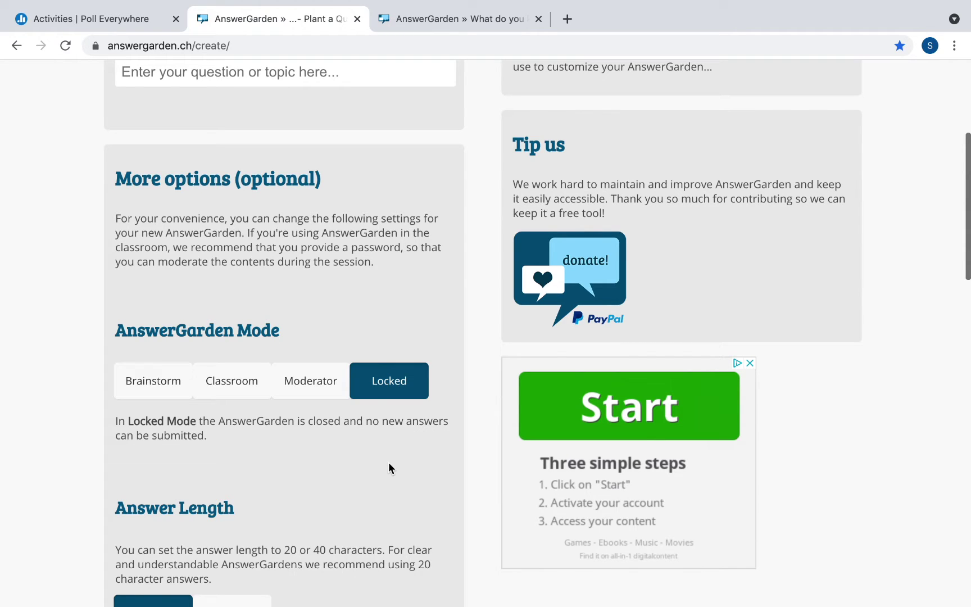
scroll(389, 463, down, 3)
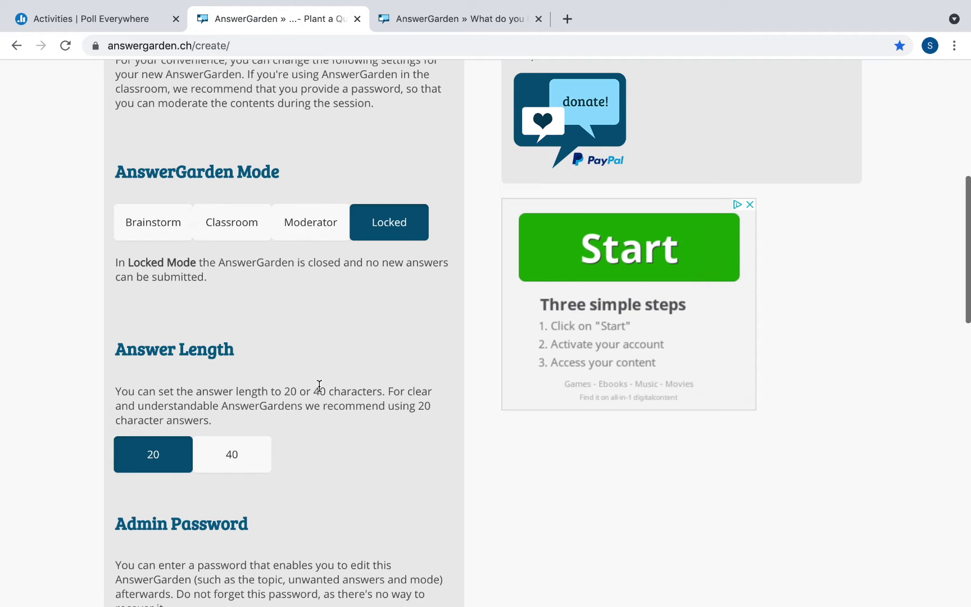
scroll(320, 388, up, 1)
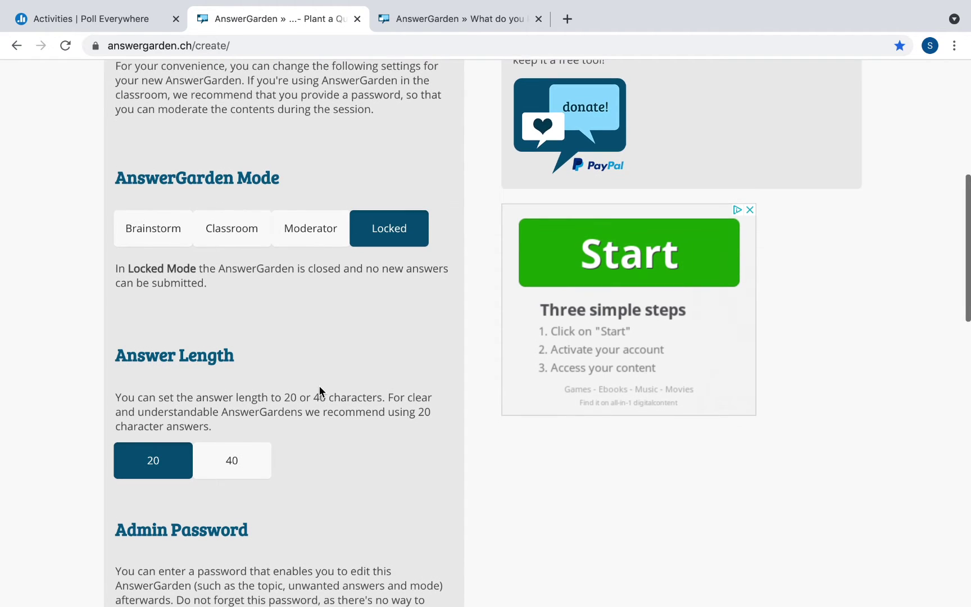
scroll(319, 385, down, 2)
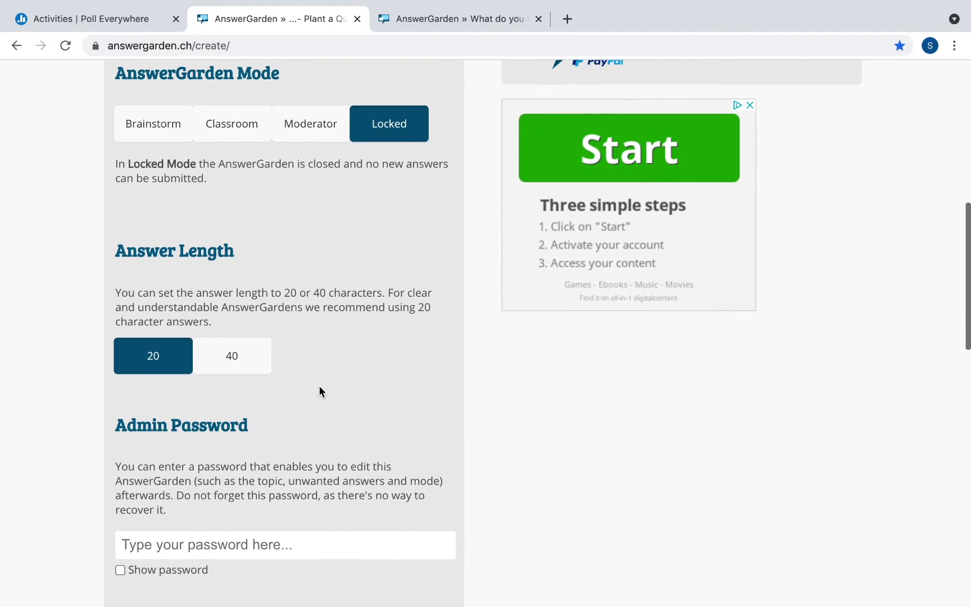
scroll(318, 384, down, 3)
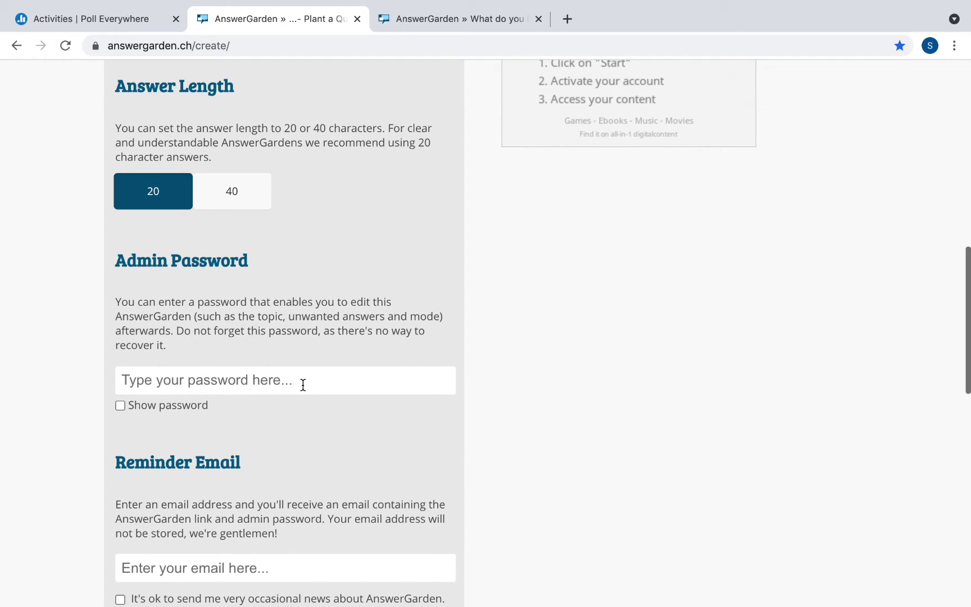
scroll(300, 392, down, 5)
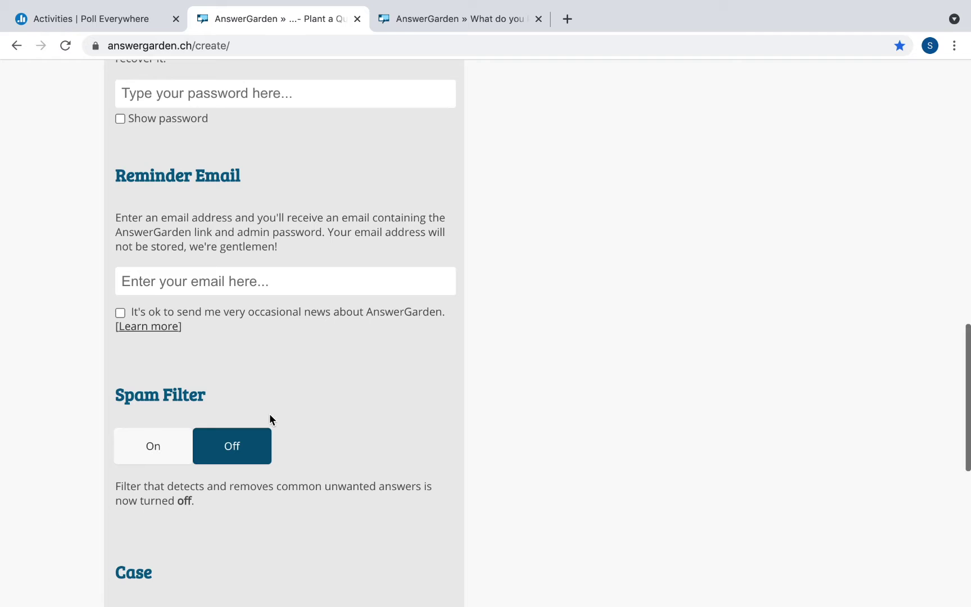
scroll(271, 417, down, 3)
scroll(270, 417, down, 2)
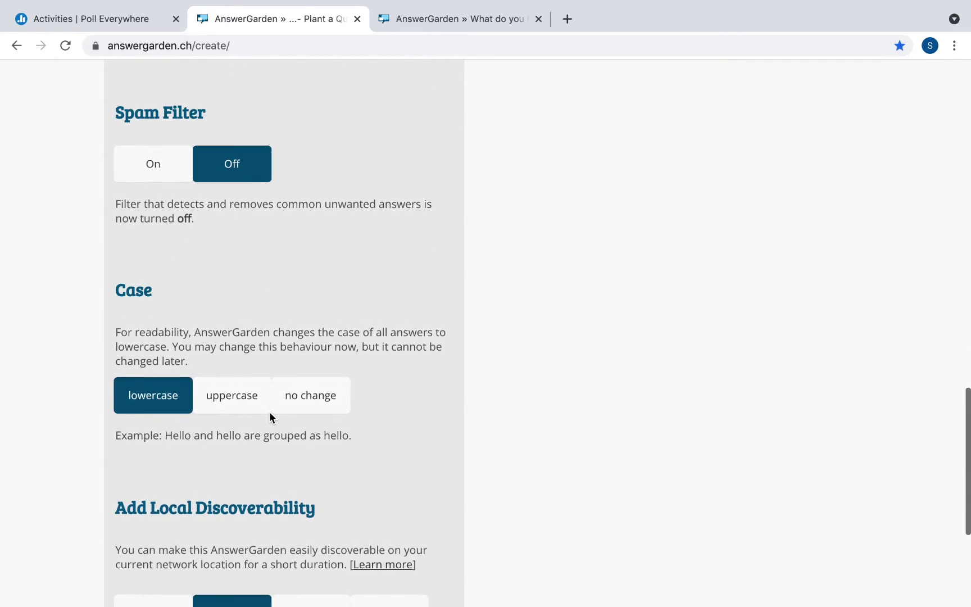
scroll(242, 452, down, 3)
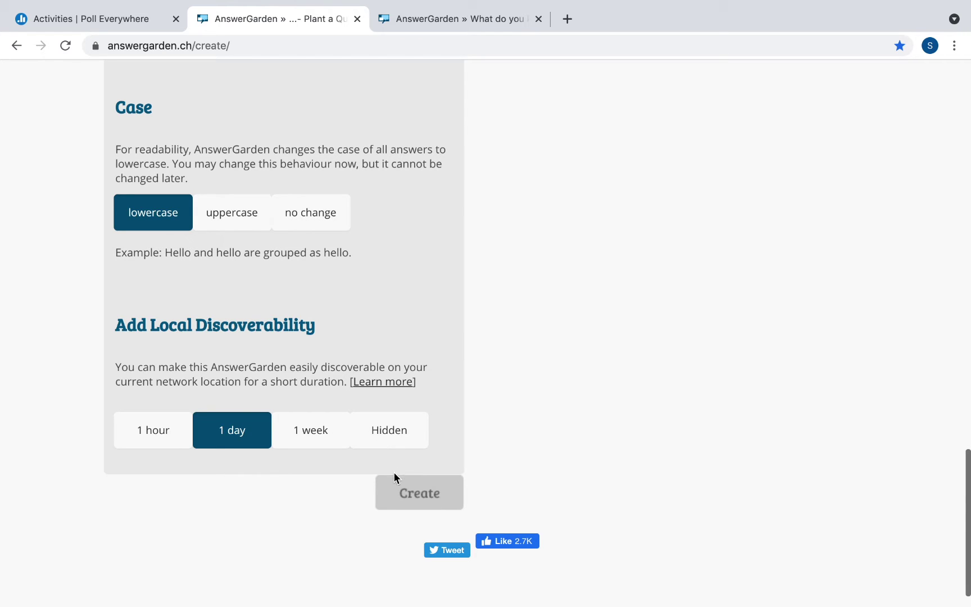
scroll(416, 435, up, 20)
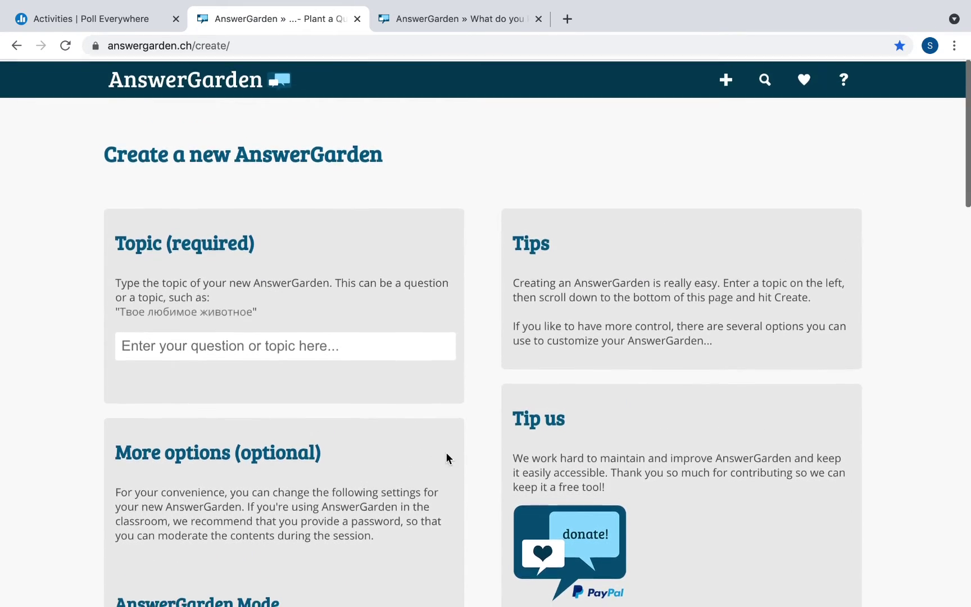
Open the climate change AnswerGarden and check word counts, led by 'warming the world' with 7.
click(484, 18)
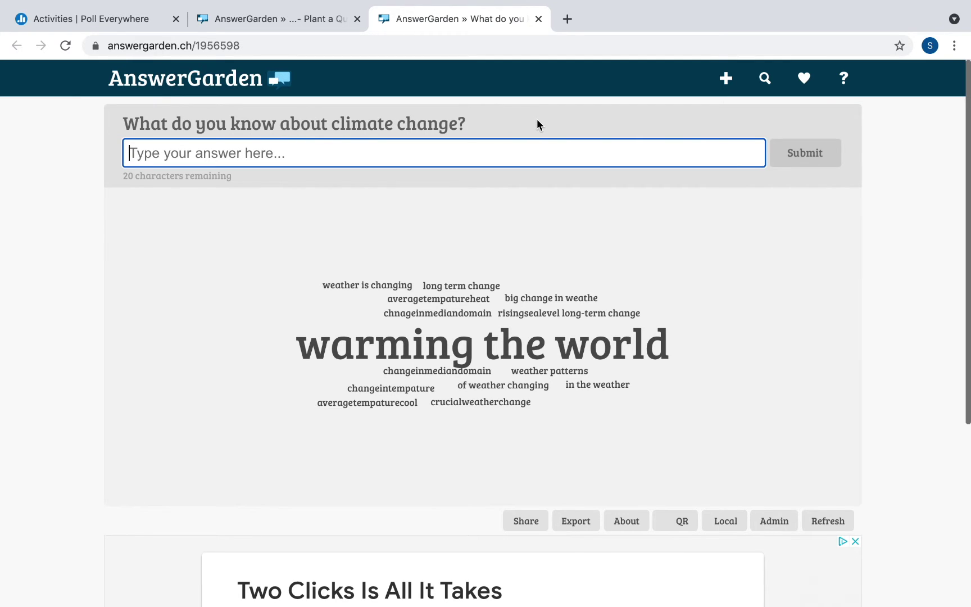
mouse_move(400, 344)
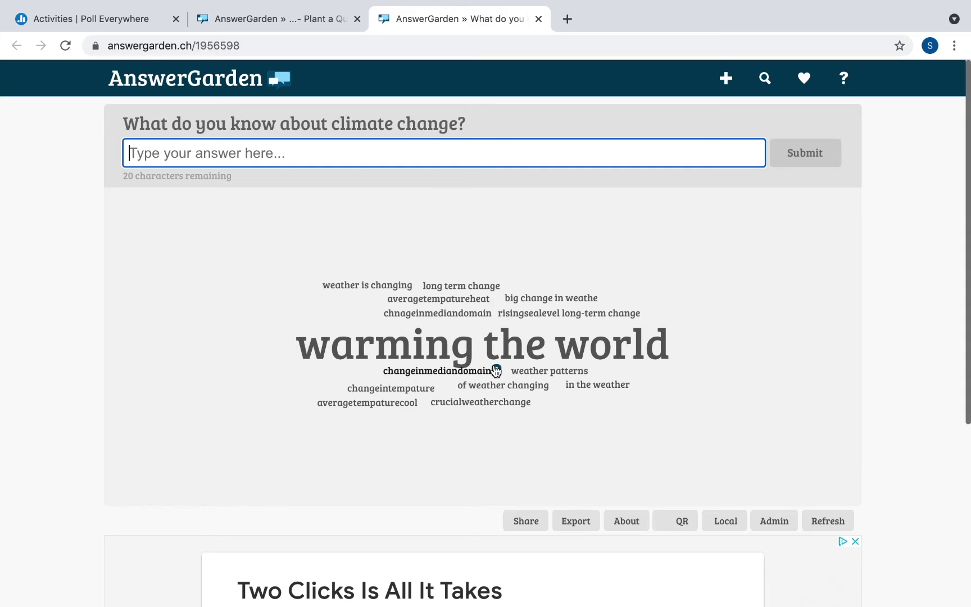
mouse_move(526, 321)
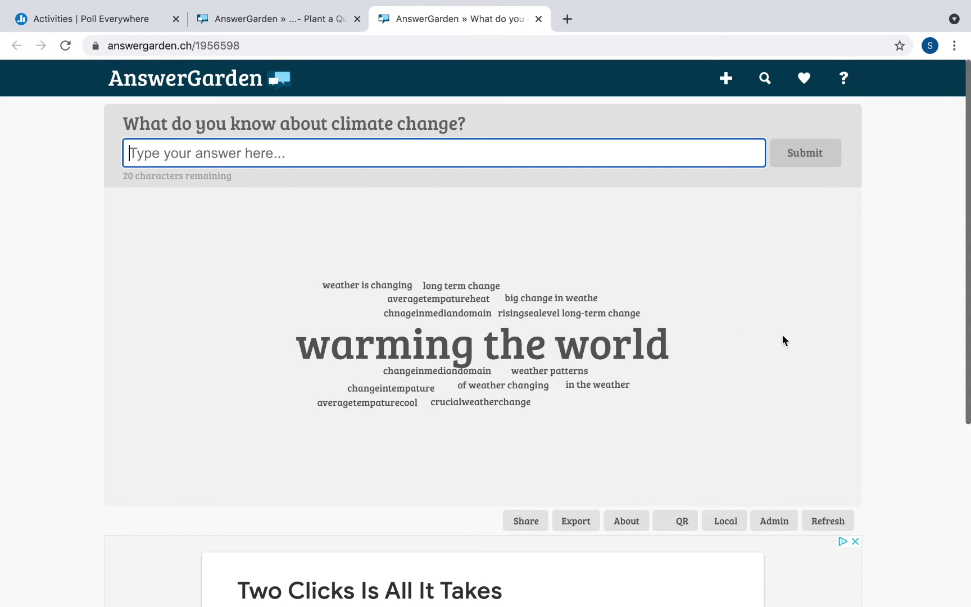
mouse_move(501, 364)
mouse_move(678, 350)
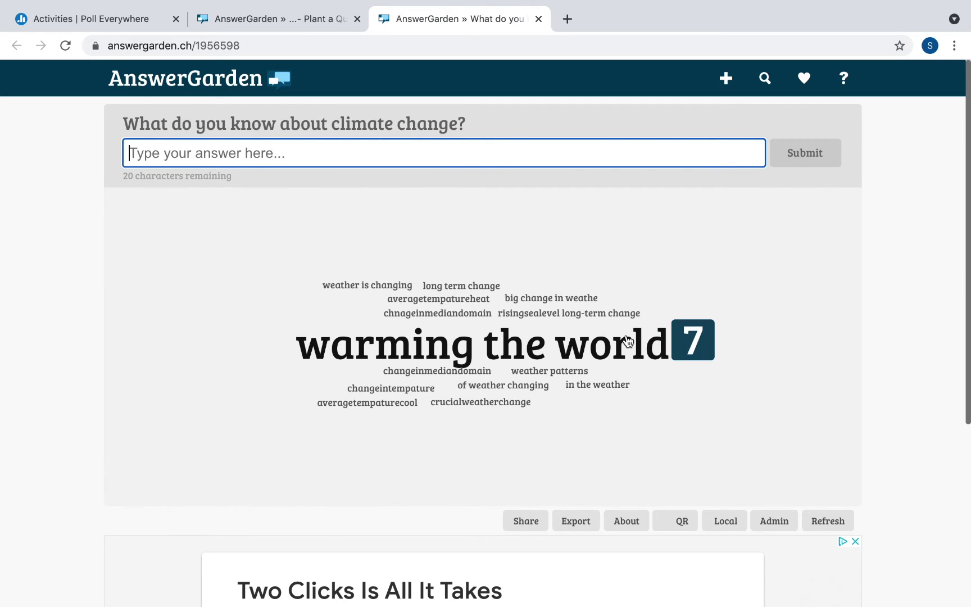
mouse_move(489, 408)
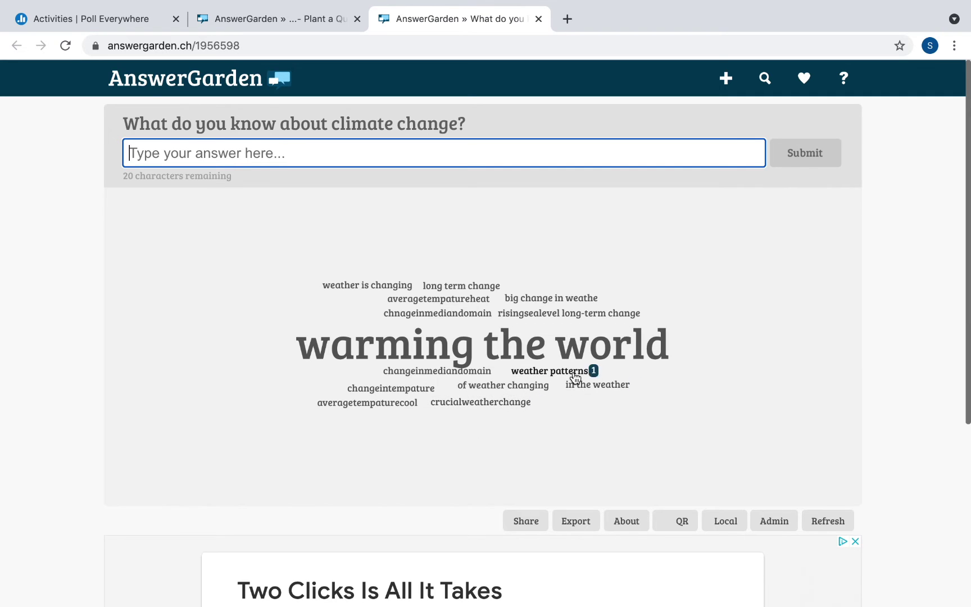
mouse_move(428, 380)
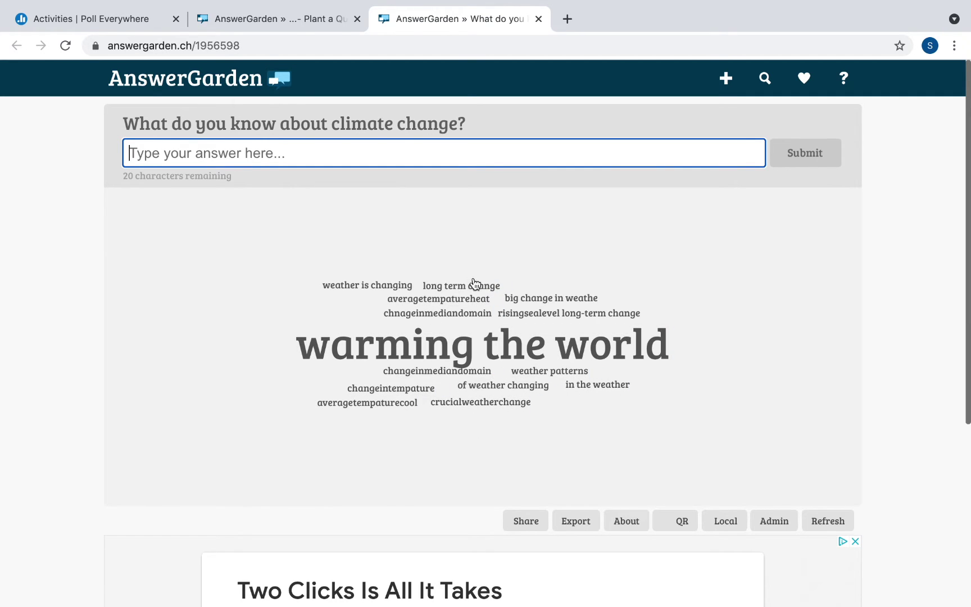
scroll(506, 331, down, 5)
scroll(516, 336, up, 5)
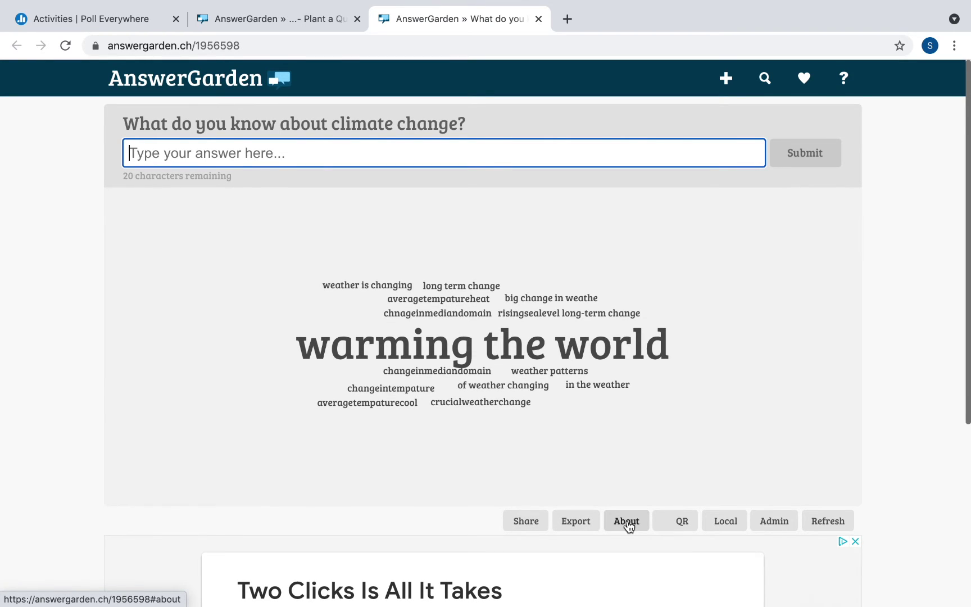
click(692, 524)
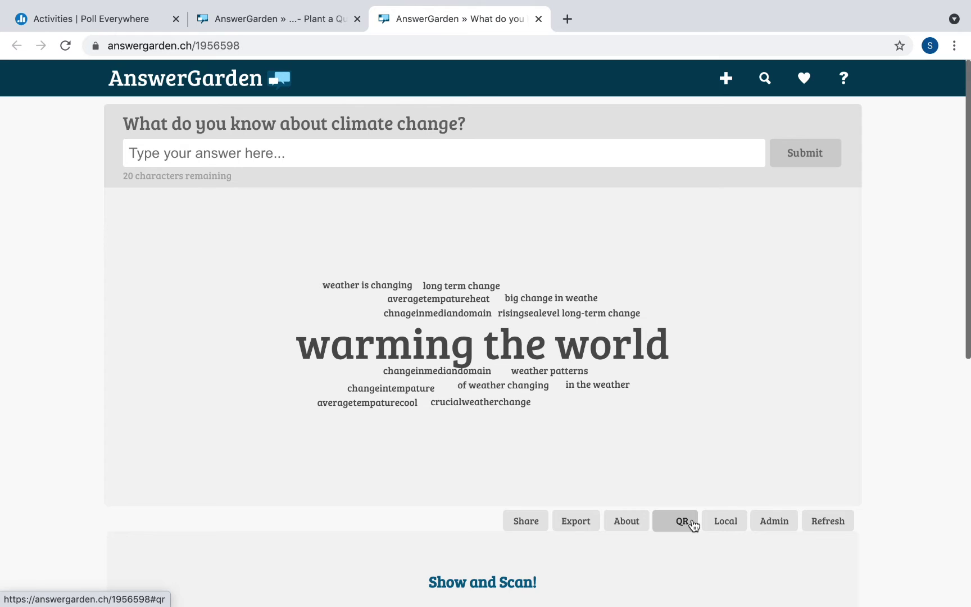
scroll(693, 523, down, 5)
scroll(690, 525, up, 3)
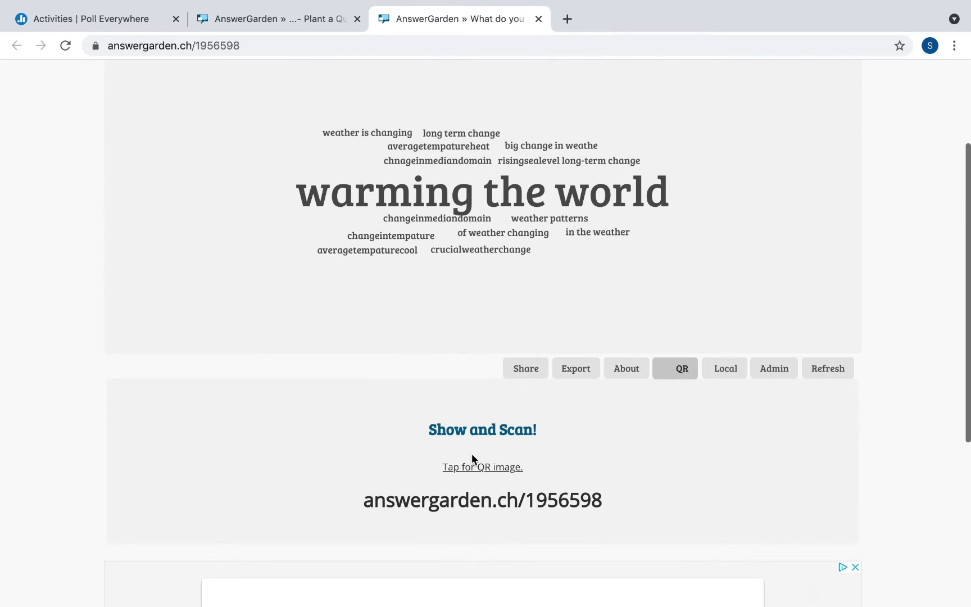
click(482, 467)
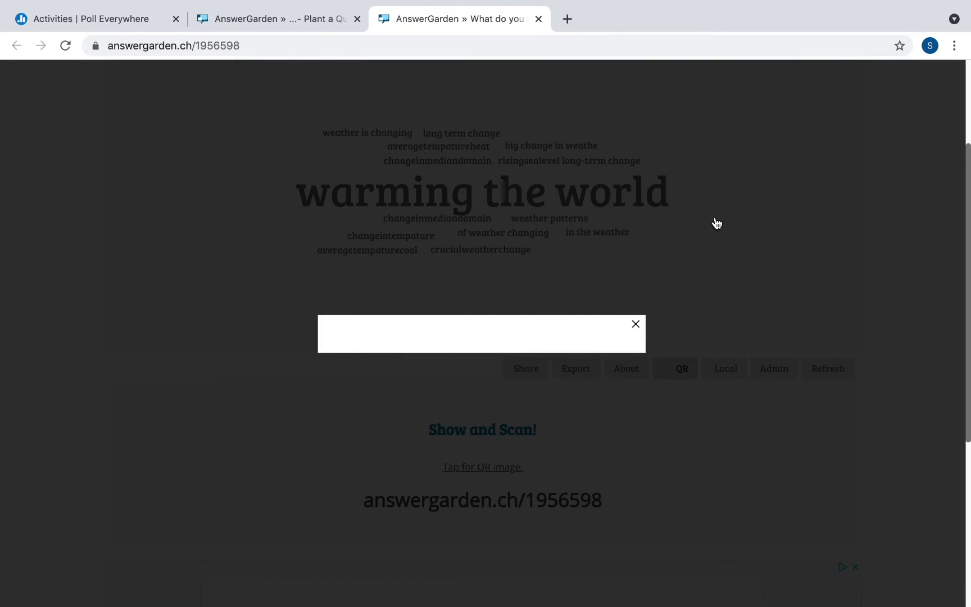
click(635, 325)
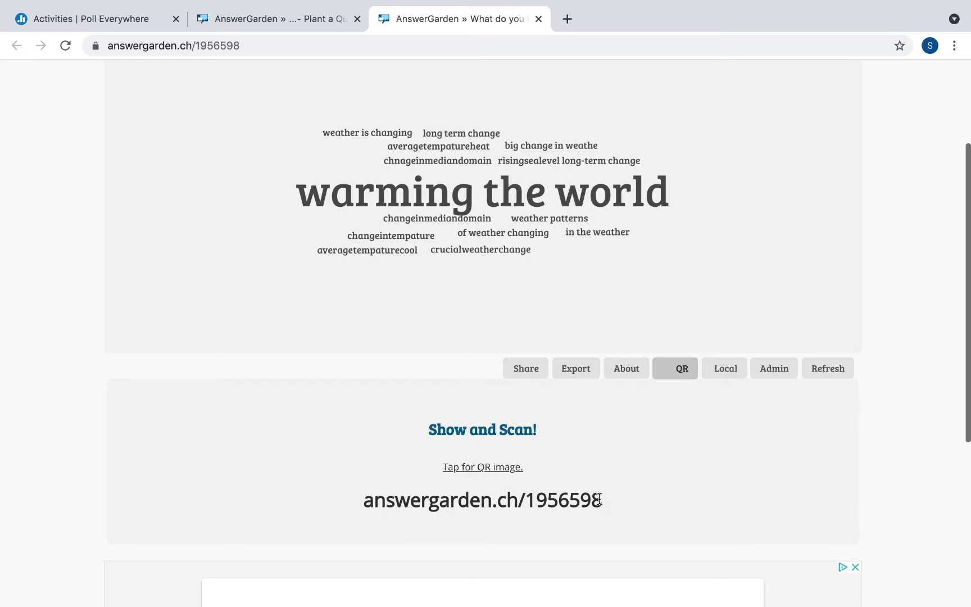
scroll(599, 497, up, 3)
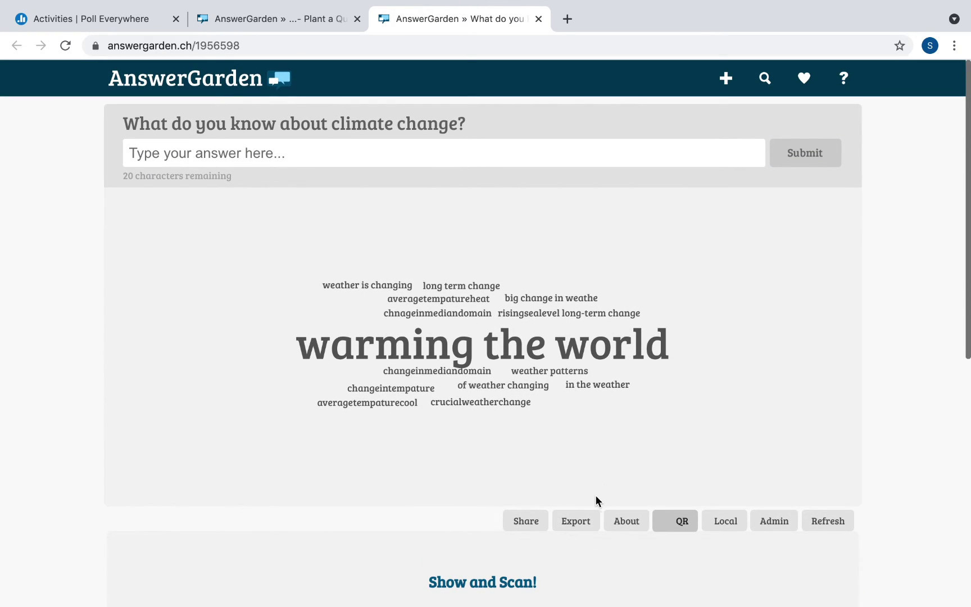
mouse_move(22, 4)
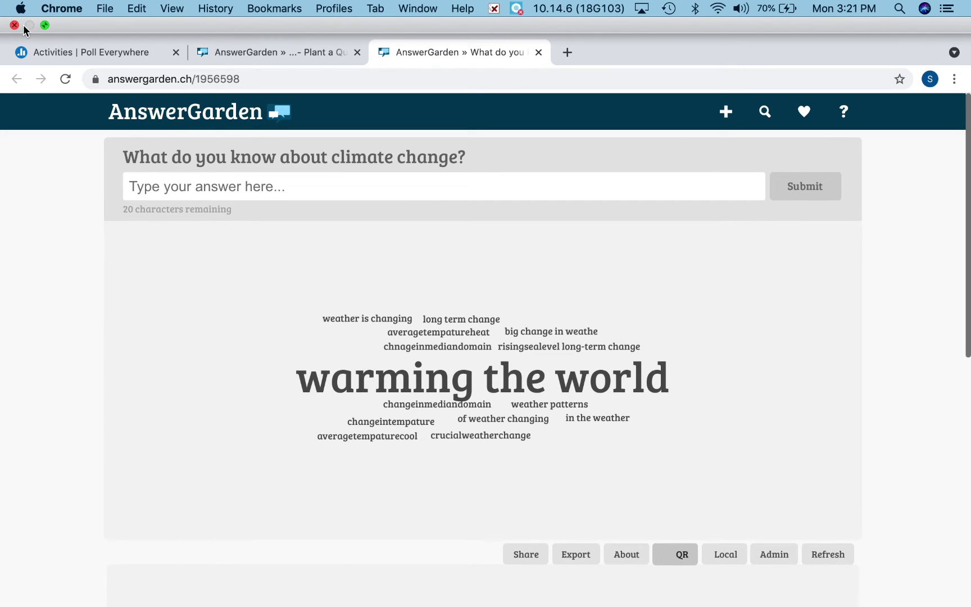
Exit Chrome full screen and restore the minimized Jamboard window from the Dock.
click(44, 25)
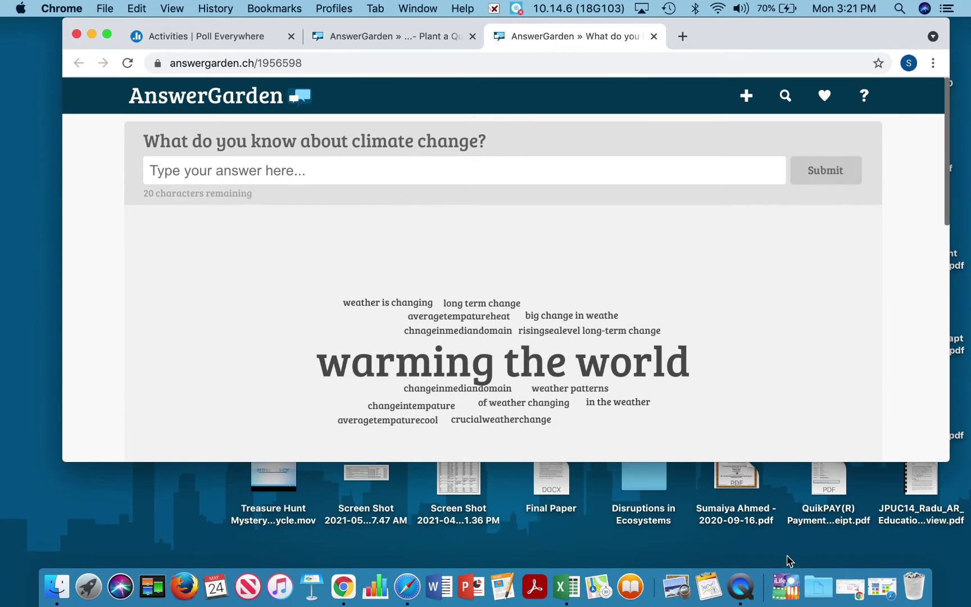
click(874, 570)
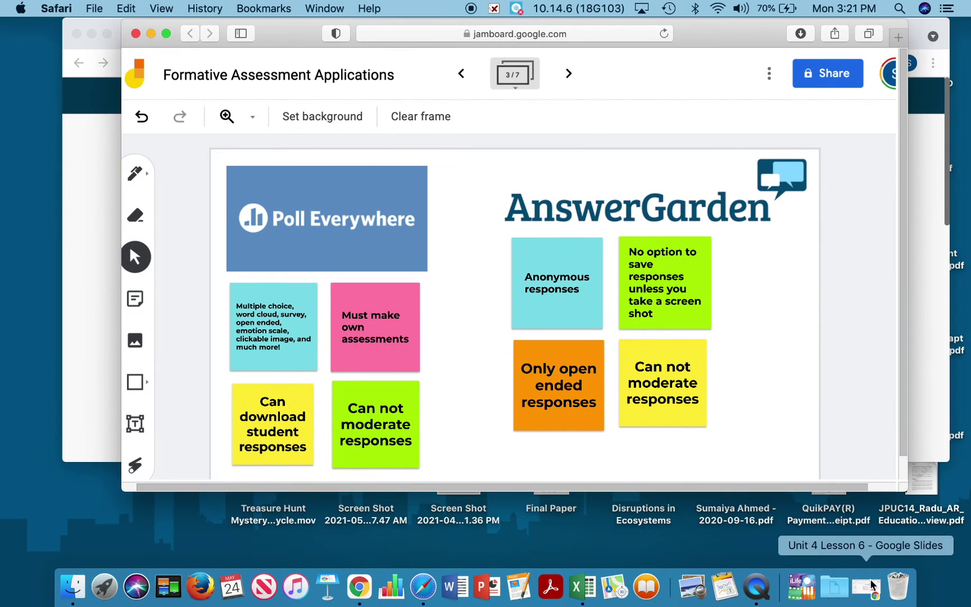
Make the Jamboard window full screen, still on frame 3 of 7.
click(167, 34)
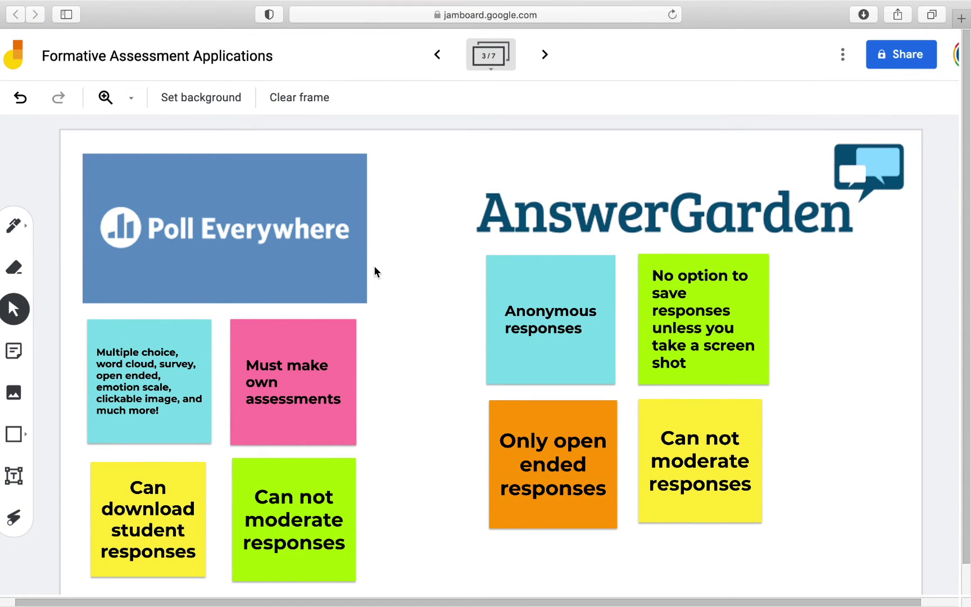